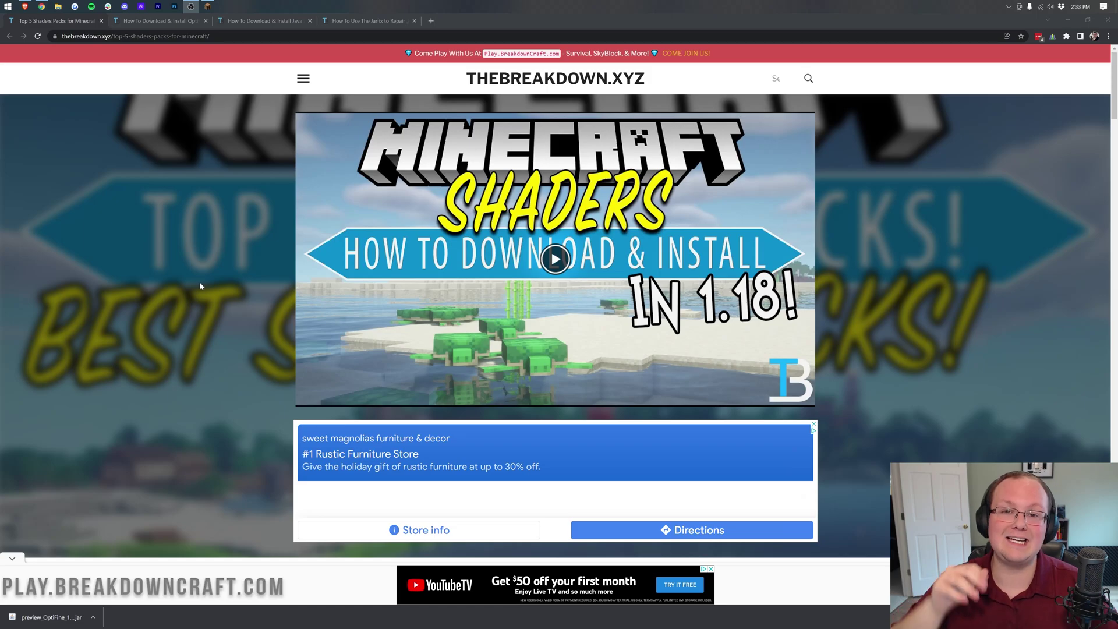
Scroll down through the Top 5 Shaders Packs article on thebreakdown.xyz and back up.
scroll(200, 285, "down", 15)
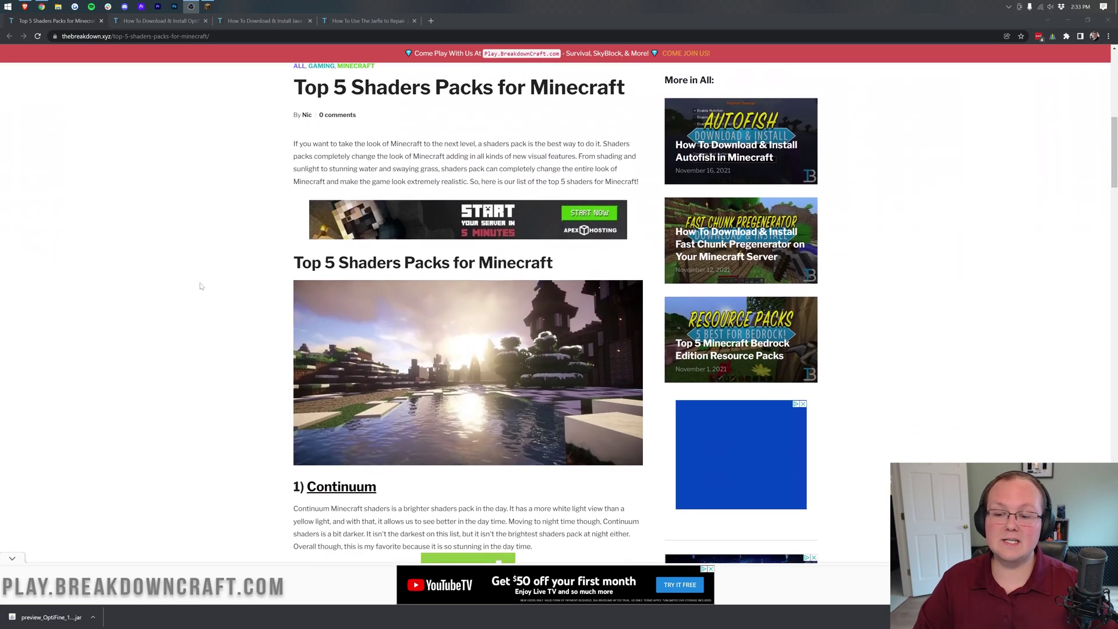
scroll(200, 285, "down", 13)
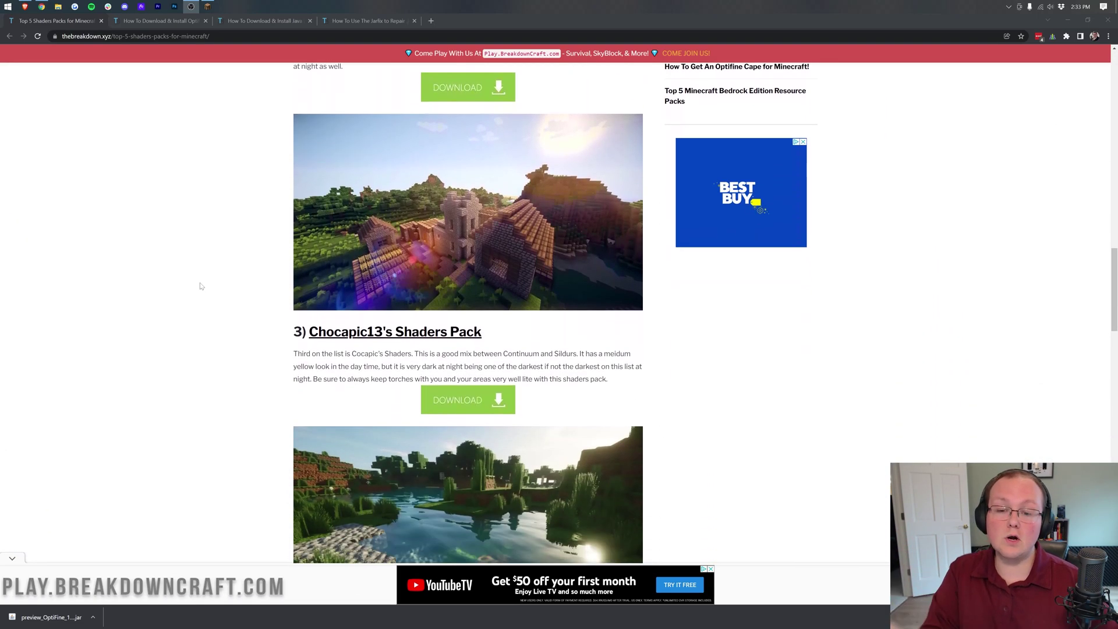
scroll(200, 286, "down", 9)
scroll(200, 285, "up", 12)
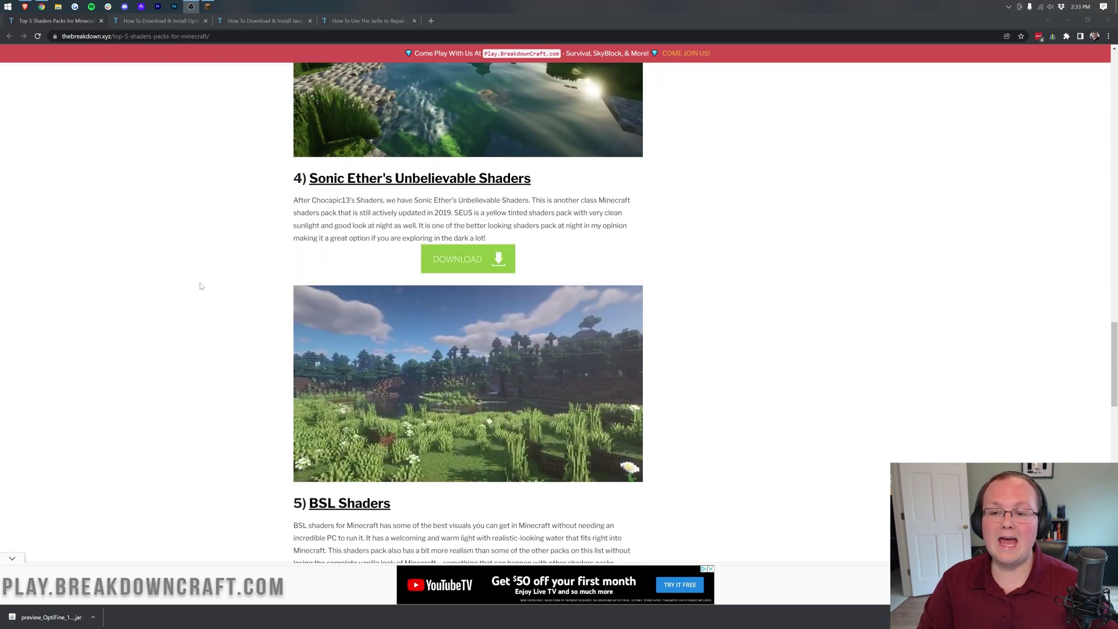
scroll(200, 285, "up", 20)
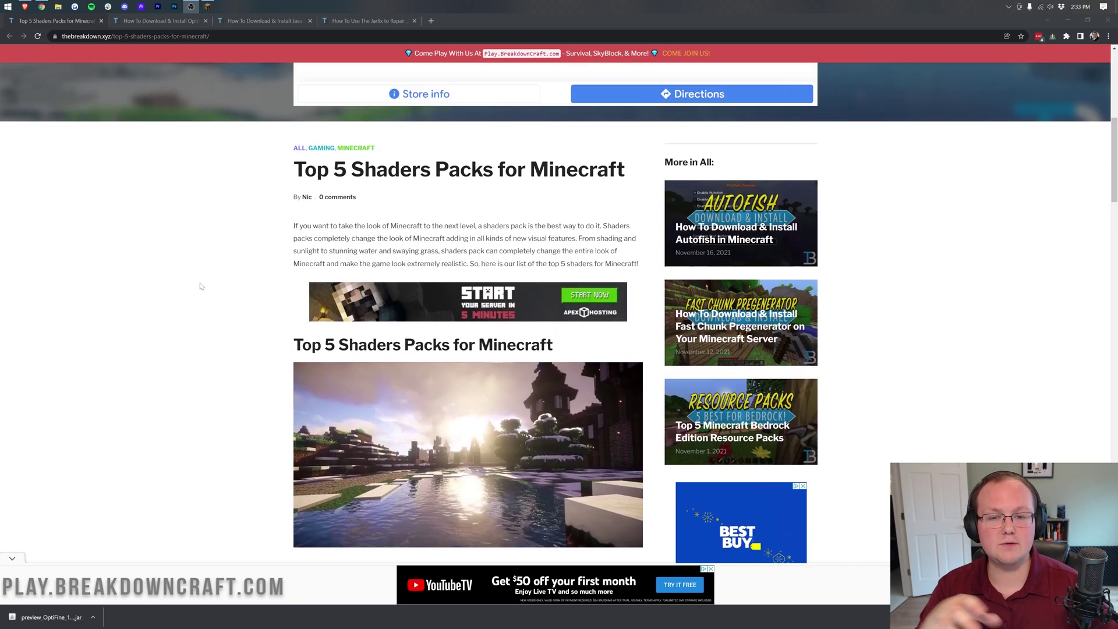
scroll(200, 285, "up", 1)
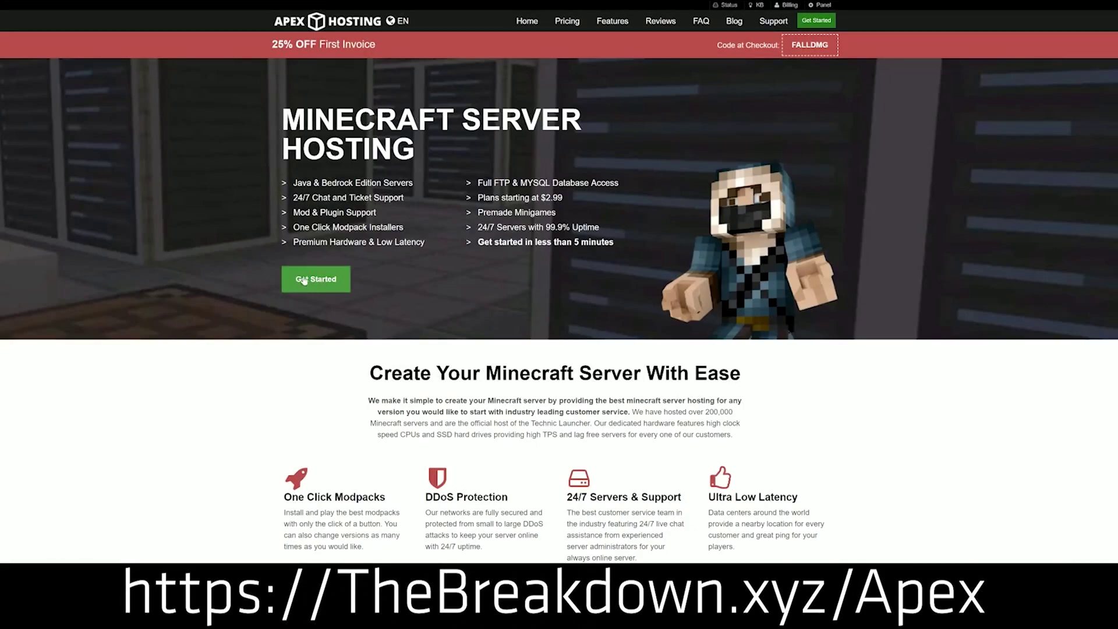
Highlight the DDoS Protection, Automated Backups and Instant Setup feature descriptions on Apex Hosting.
scroll(307, 265, "down", 4)
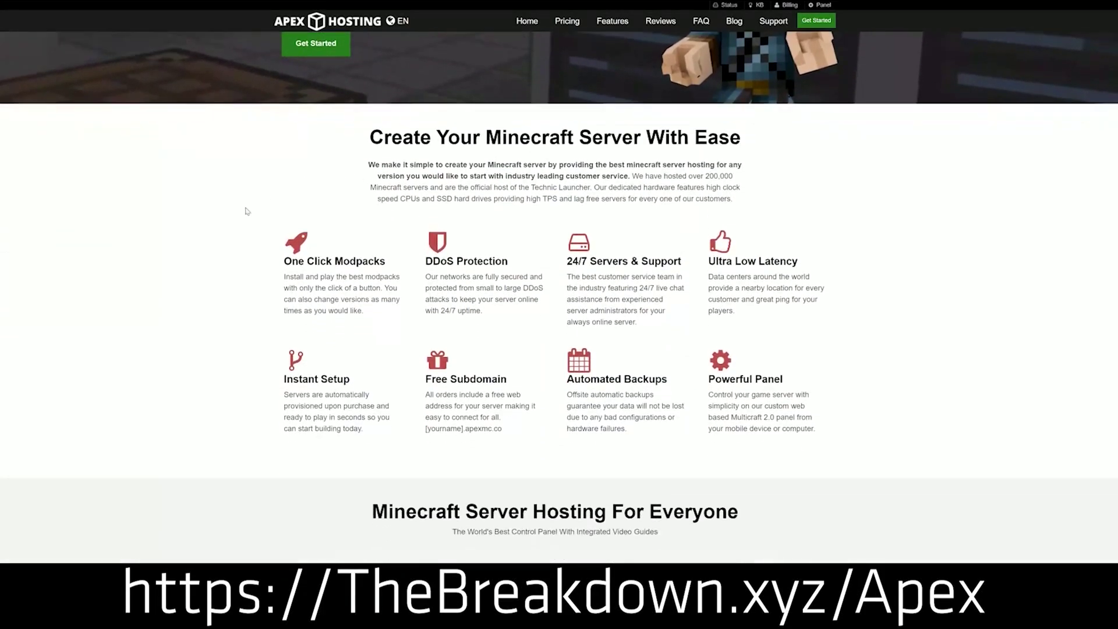
left_click_drag(283, 261, 685, 266)
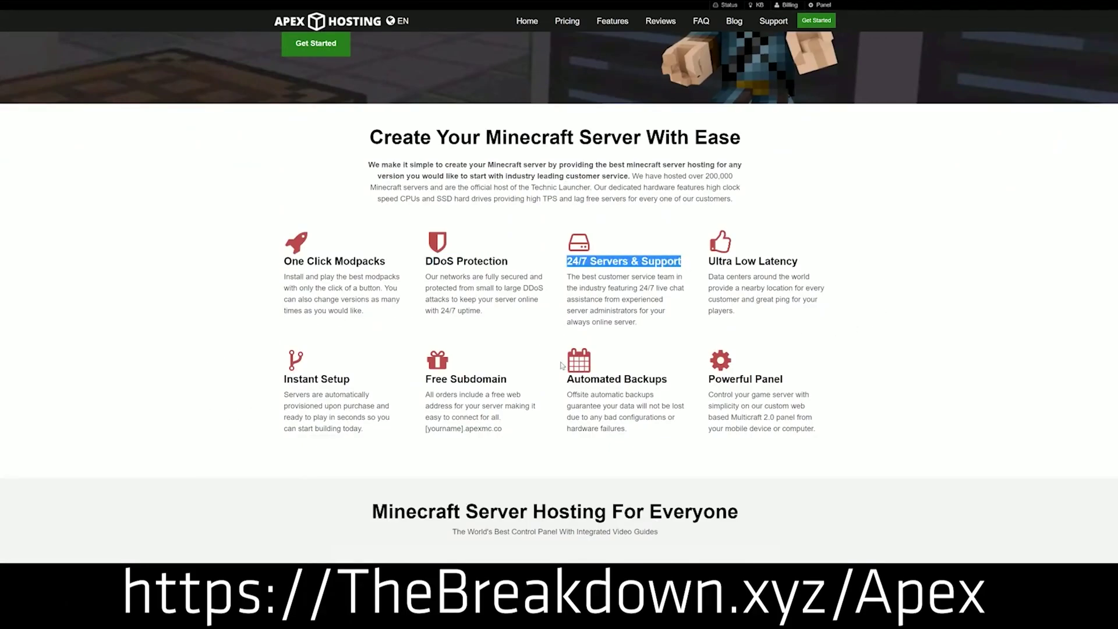
left_click_drag(566, 378, 700, 379)
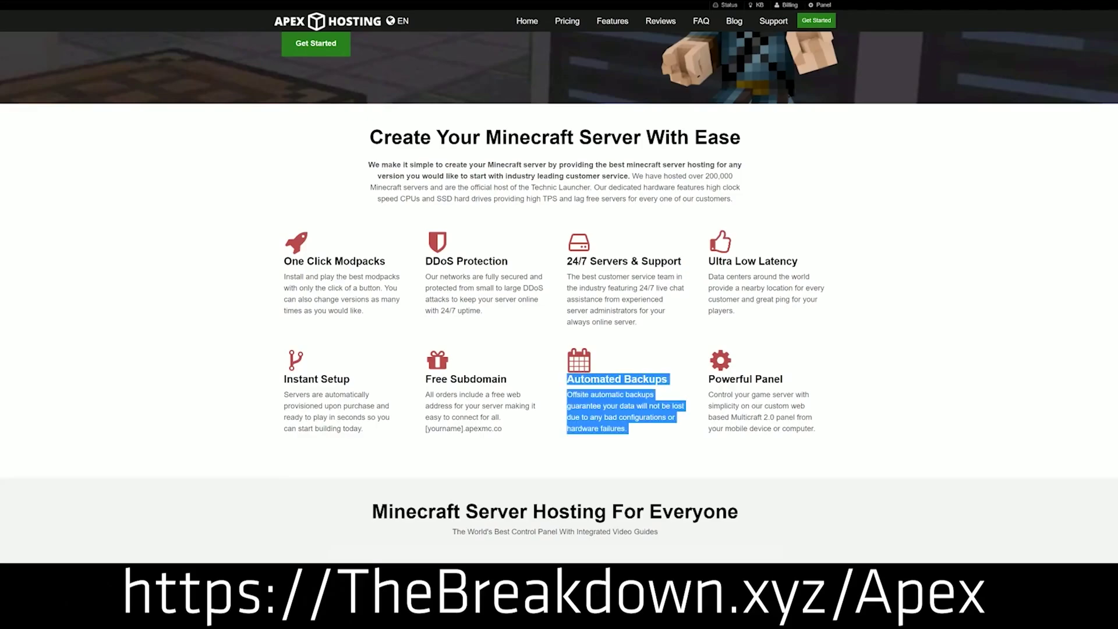
left_click(542, 380)
left_click_drag(363, 430, 284, 377)
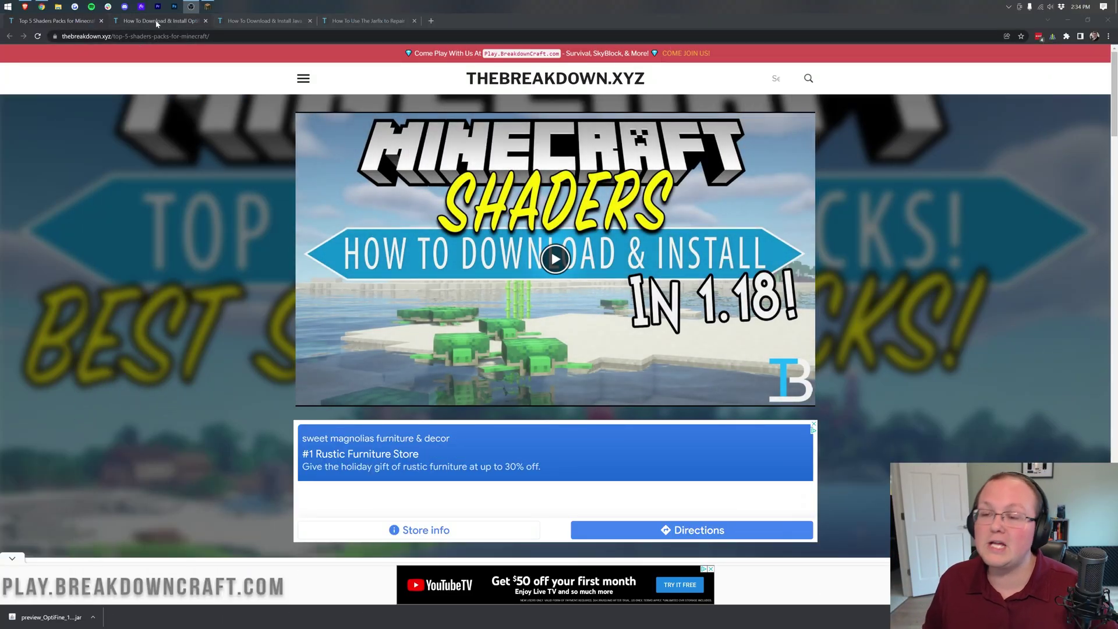
Glance at the OptiFine guide tab, then open Continuum's download link in a new tab.
left_click(157, 22)
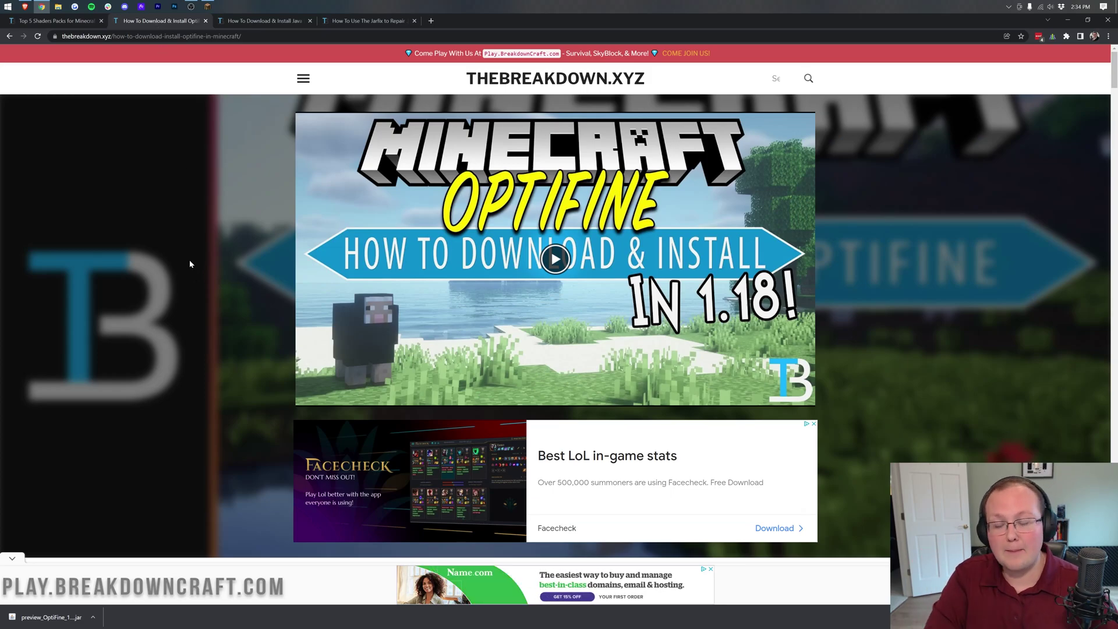
left_click(58, 21)
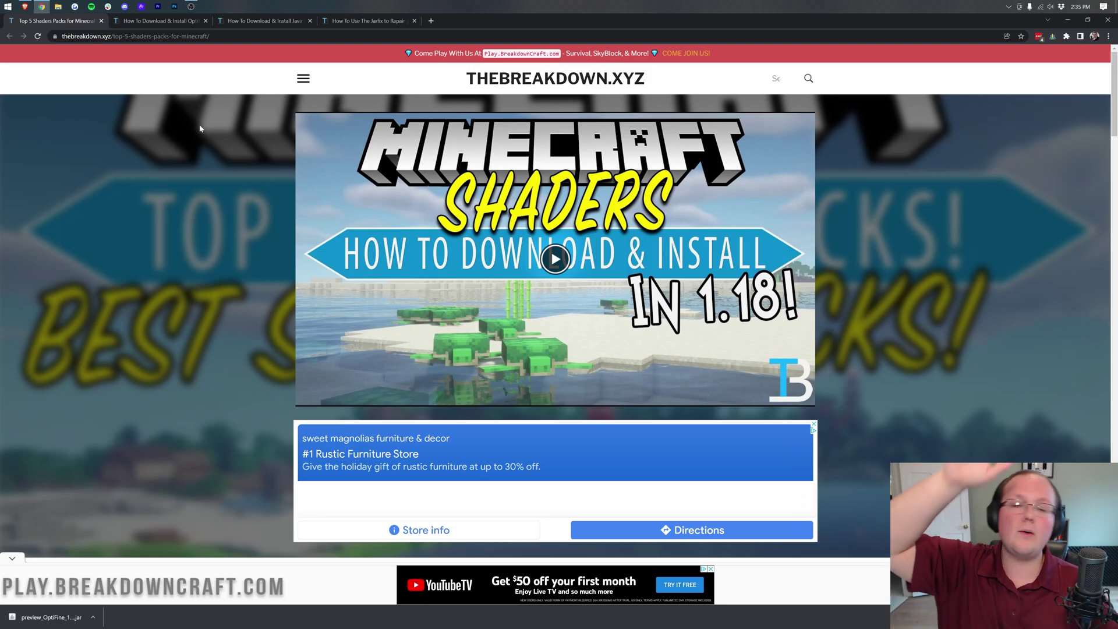
scroll(411, 193, "down", 7)
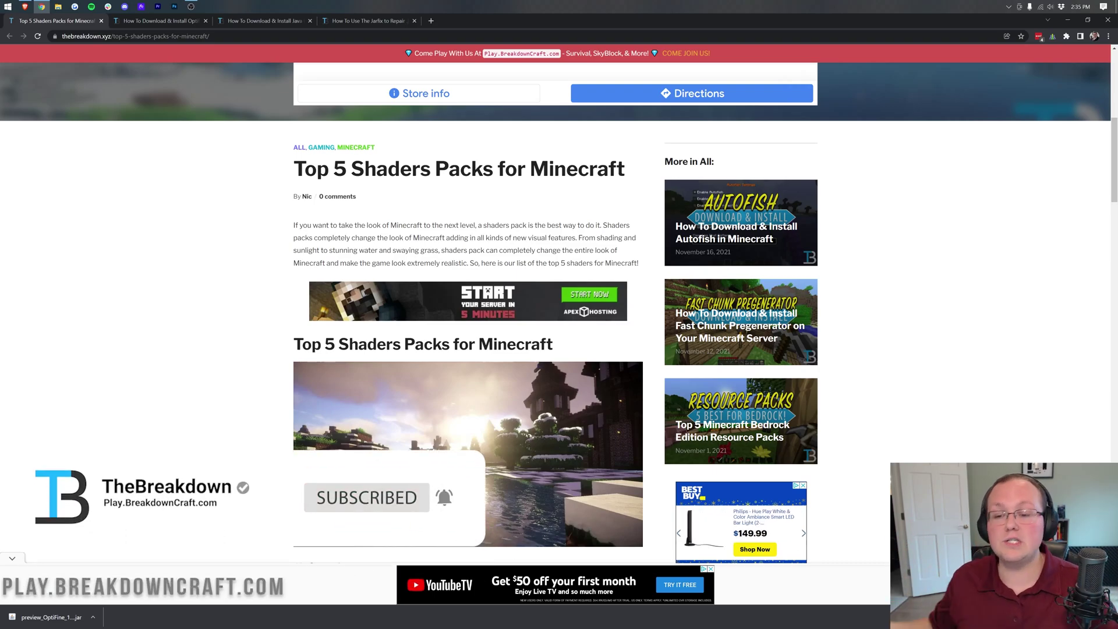
scroll(440, 162, "down", 4)
scroll(440, 161, "down", 4)
right_click(460, 219)
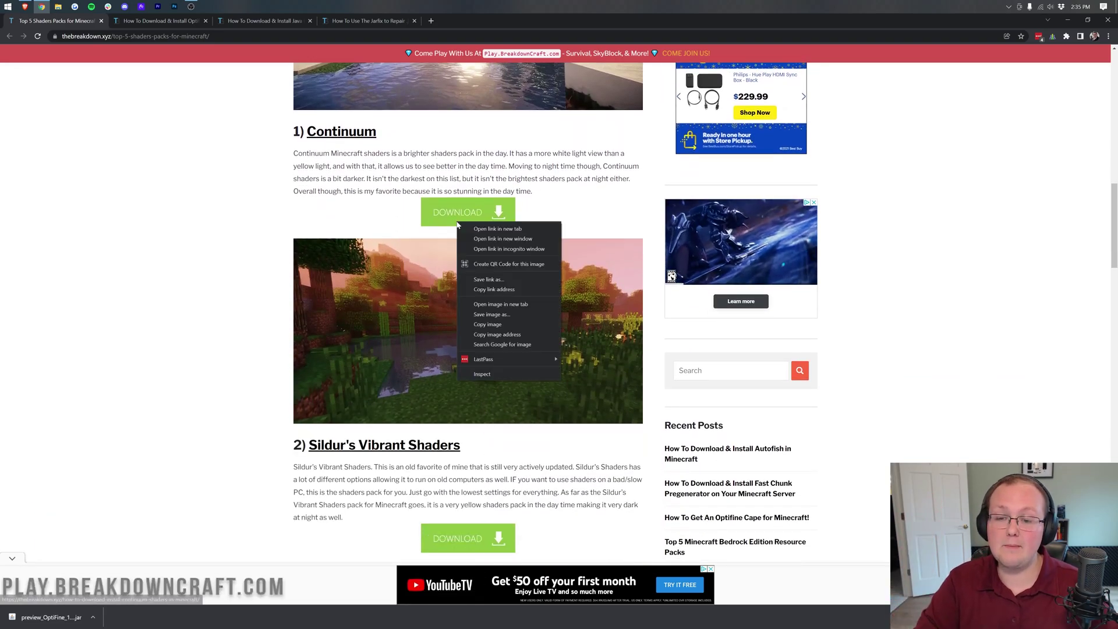
left_click(484, 229)
Open the BSL Shaders download site in a new tab and switch to the Continuum article.
scroll(460, 219, "down", 20)
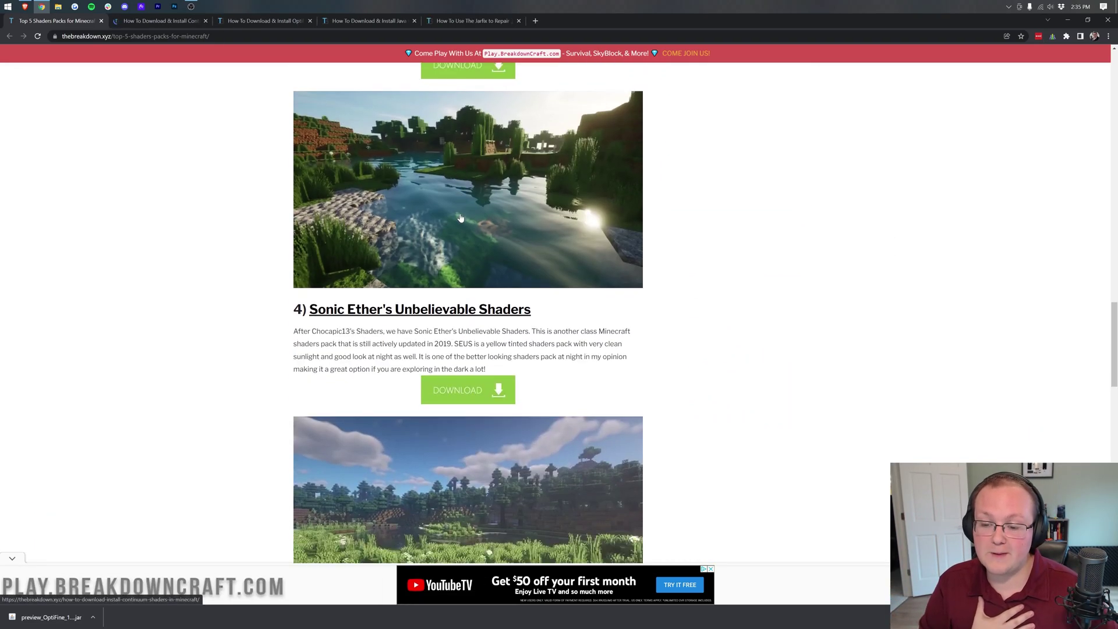
scroll(460, 217, "down", 3)
scroll(485, 250, "up", 2)
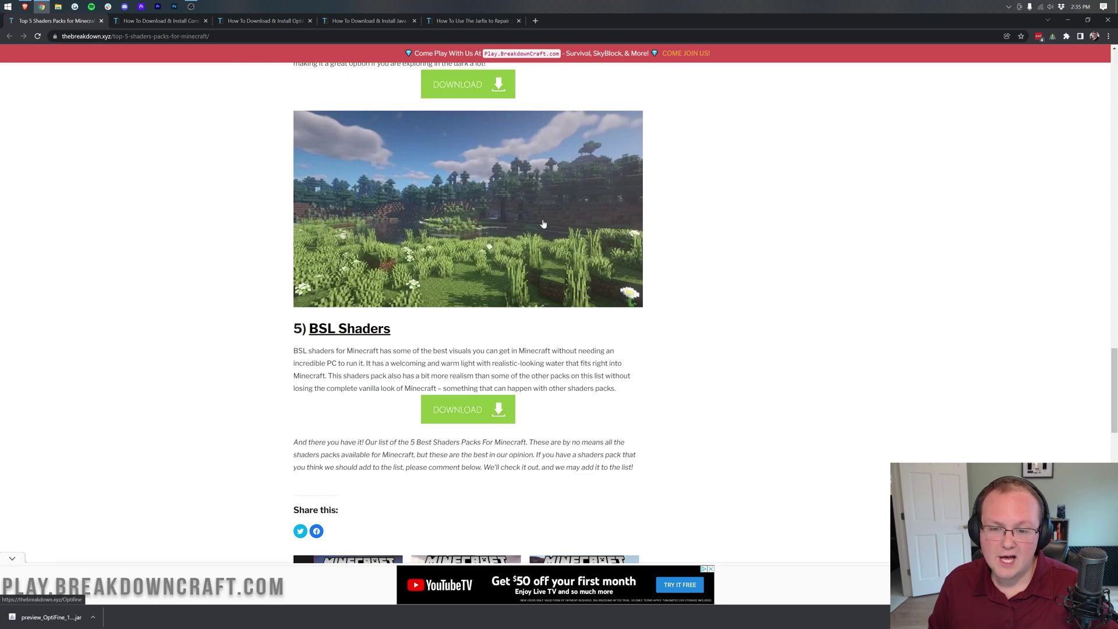
scroll(485, 251, "up", 6)
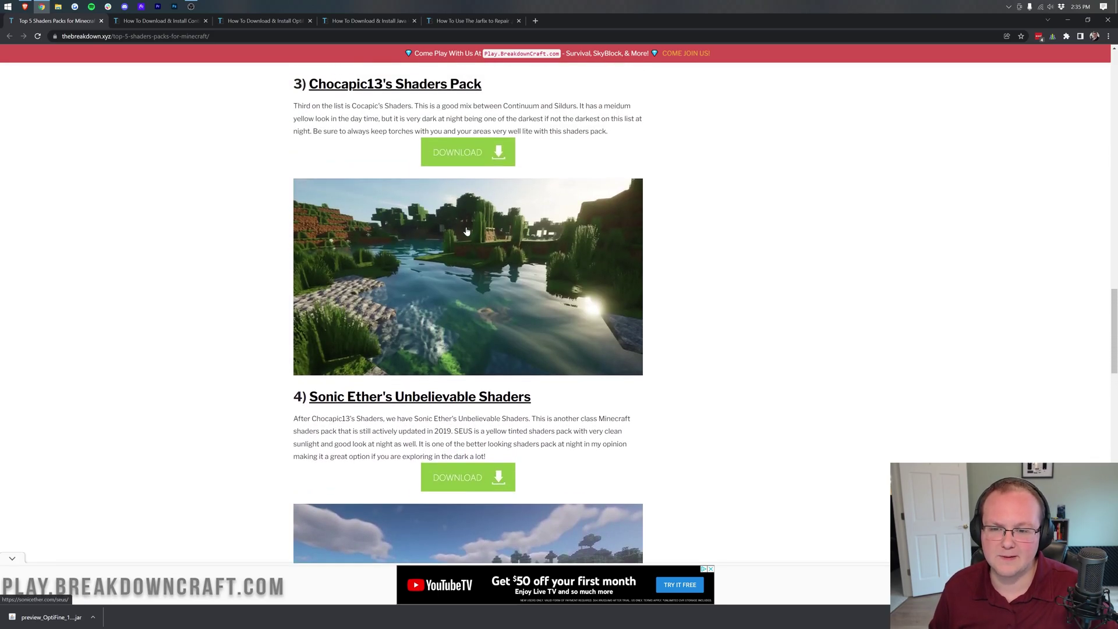
scroll(466, 231, "down", 5)
scroll(460, 277, "down", 2)
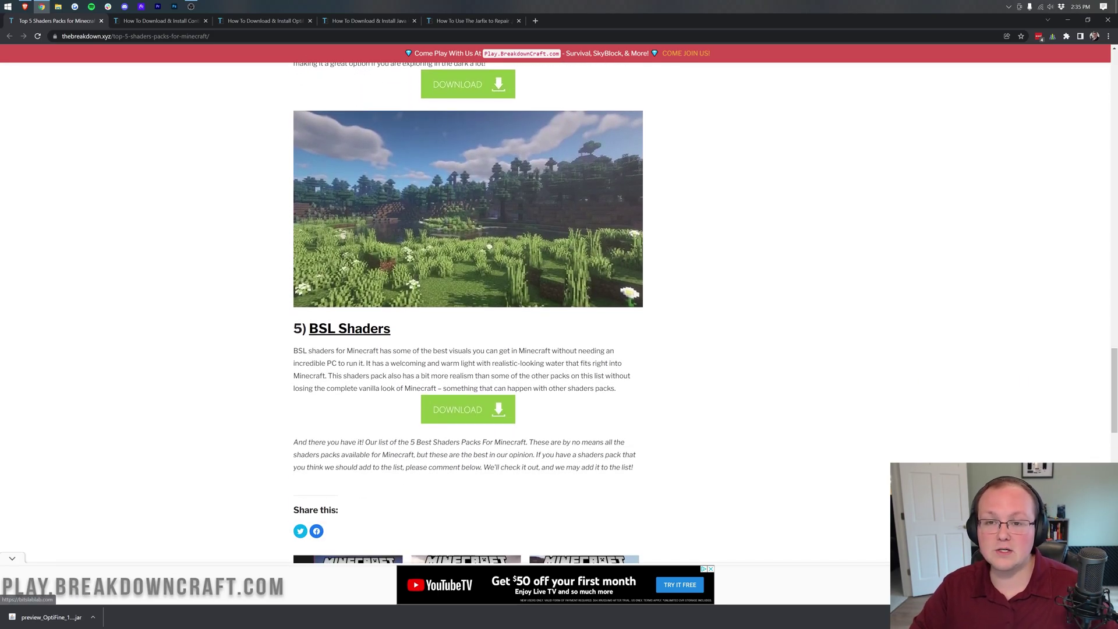
scroll(483, 374, "up", 8)
scroll(482, 374, "down", 13)
scroll(477, 367, "up", 3)
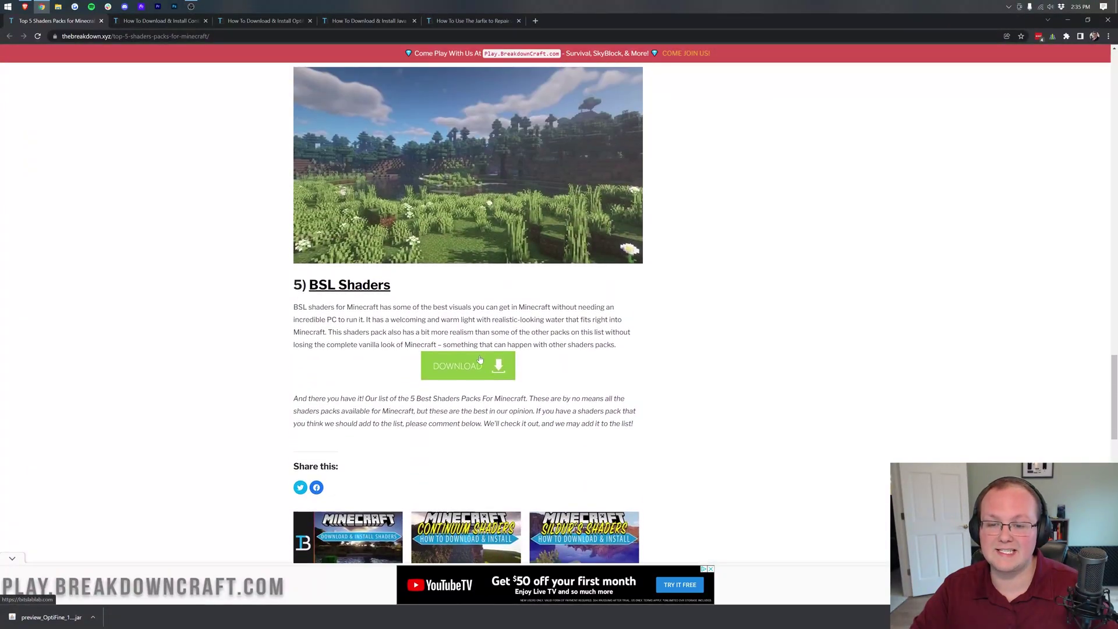
left_click(476, 366)
left_click(263, 24)
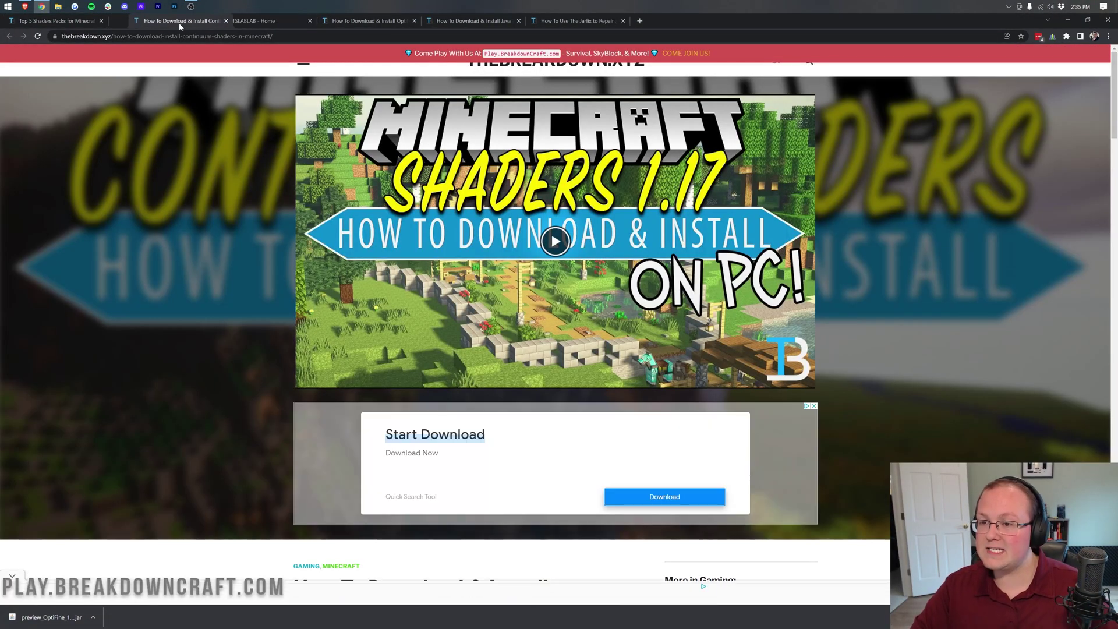
Download continuum-2.0.4.zip from the Continuum Graphics downloads page.
scroll(511, 226, "down", 7)
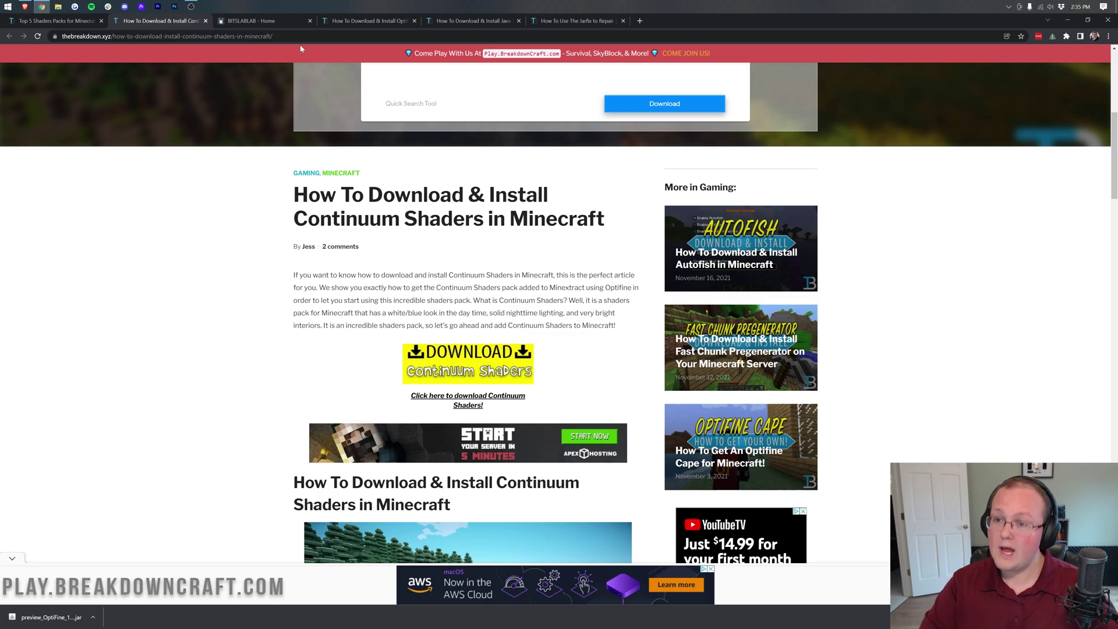
left_click(283, 25)
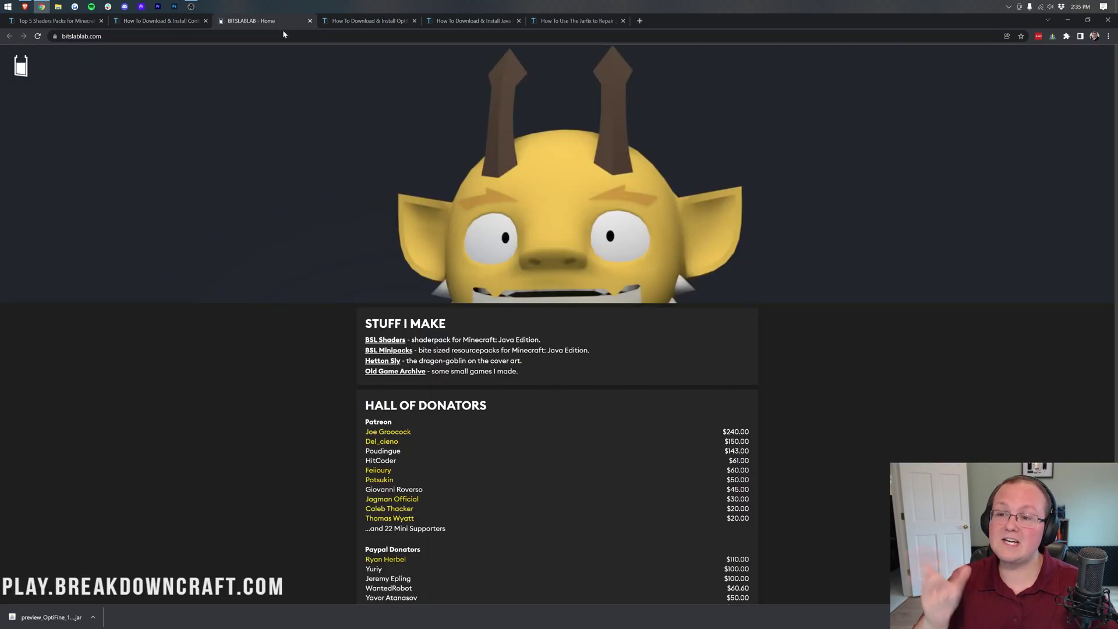
left_click(177, 25)
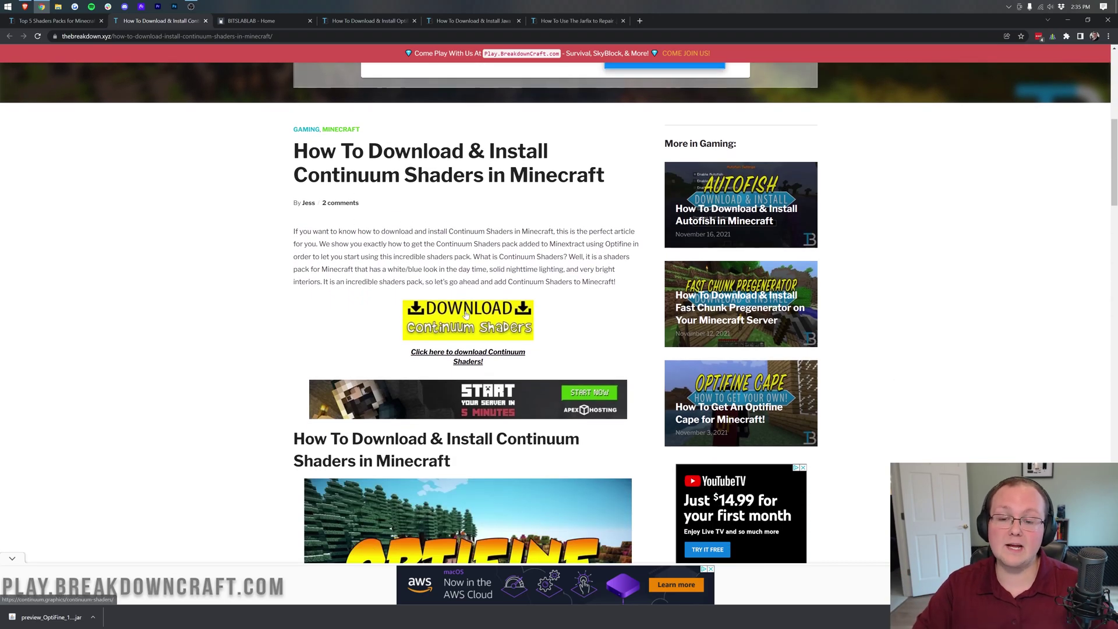
left_click(466, 314)
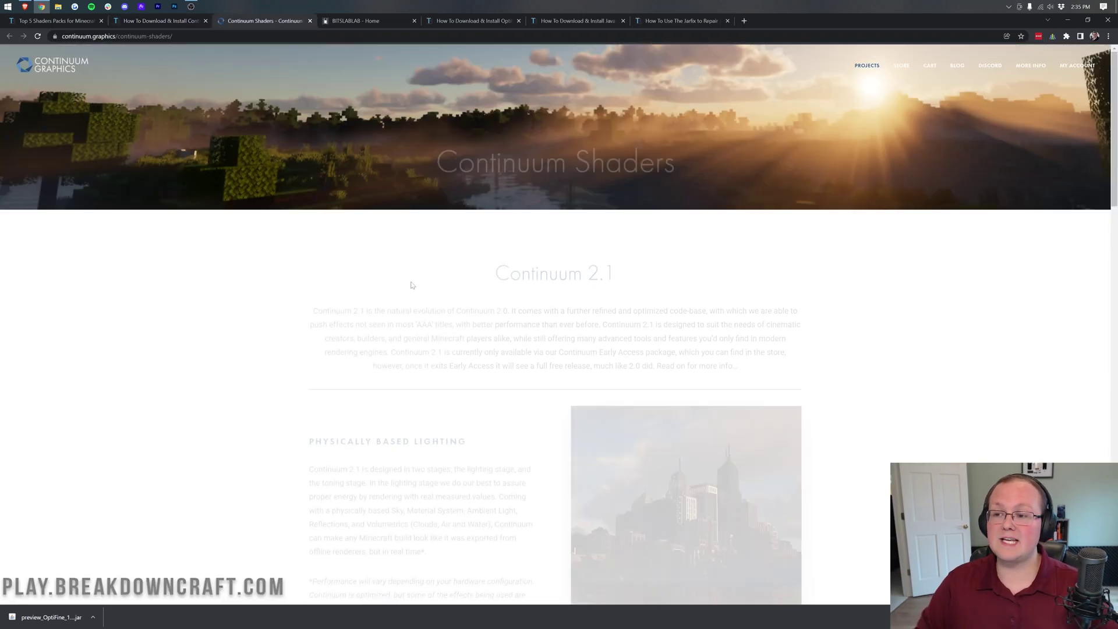
scroll(411, 285, "down", 20)
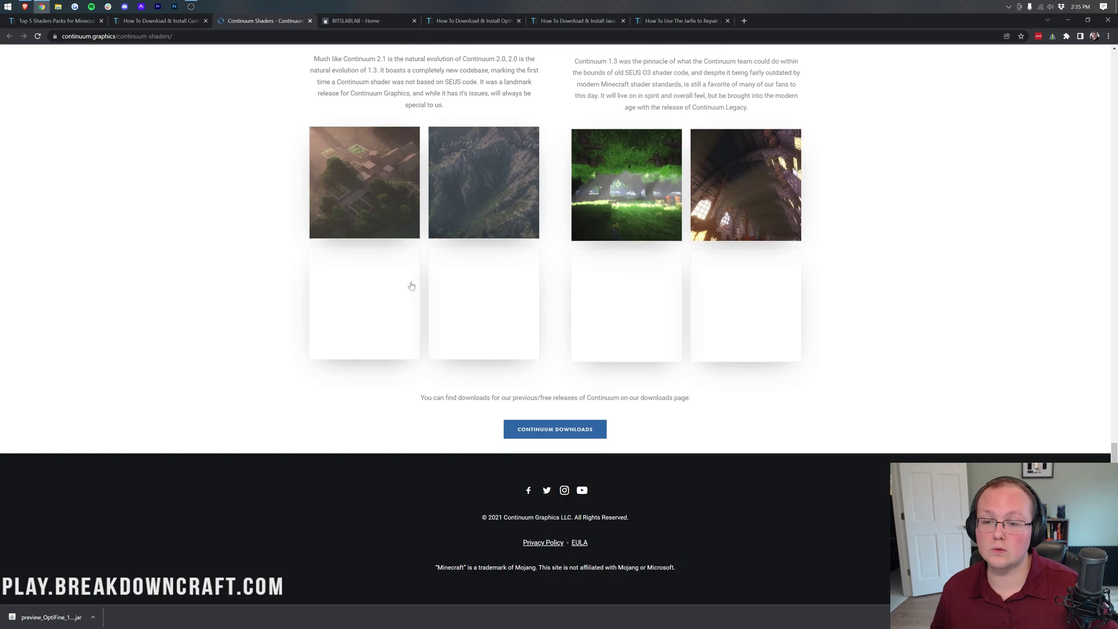
left_click(536, 435)
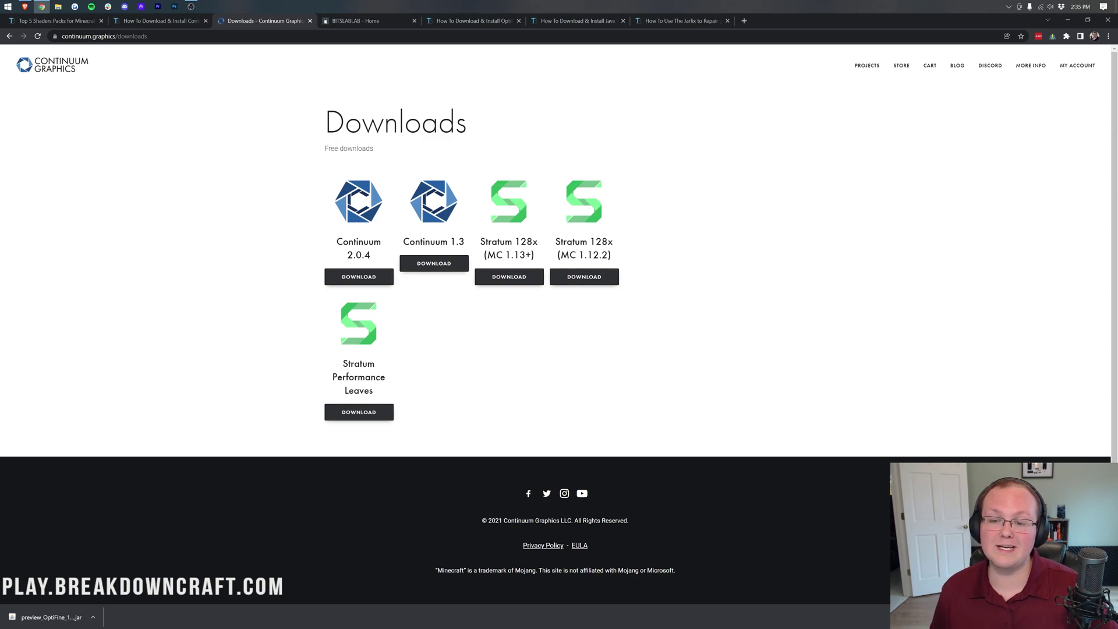
left_click_drag(353, 255, 361, 255)
left_click(357, 256)
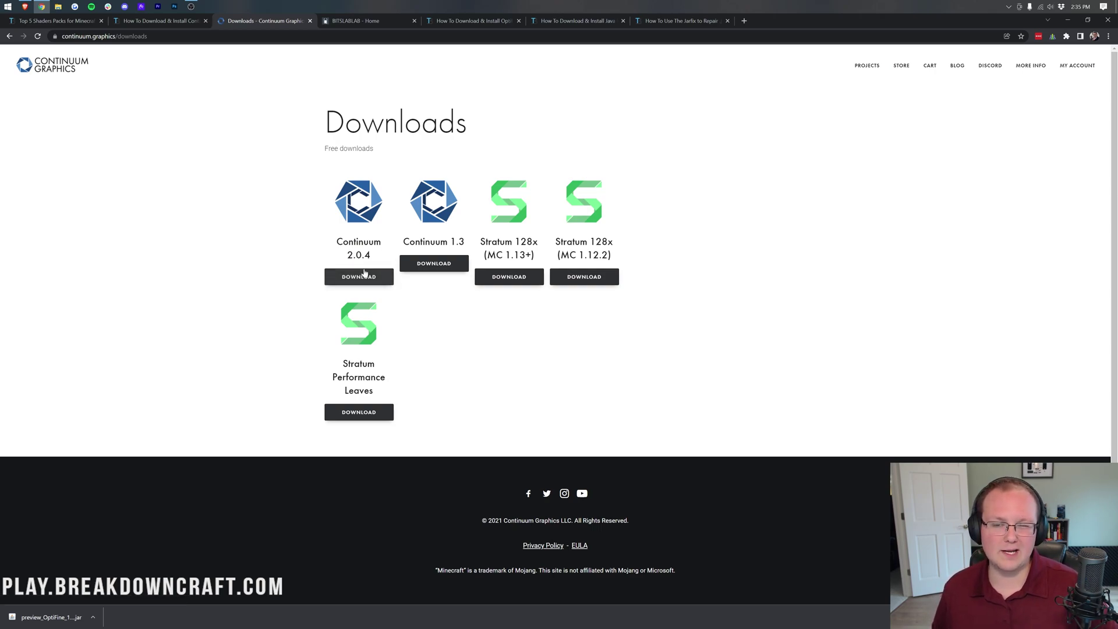
left_click(364, 274)
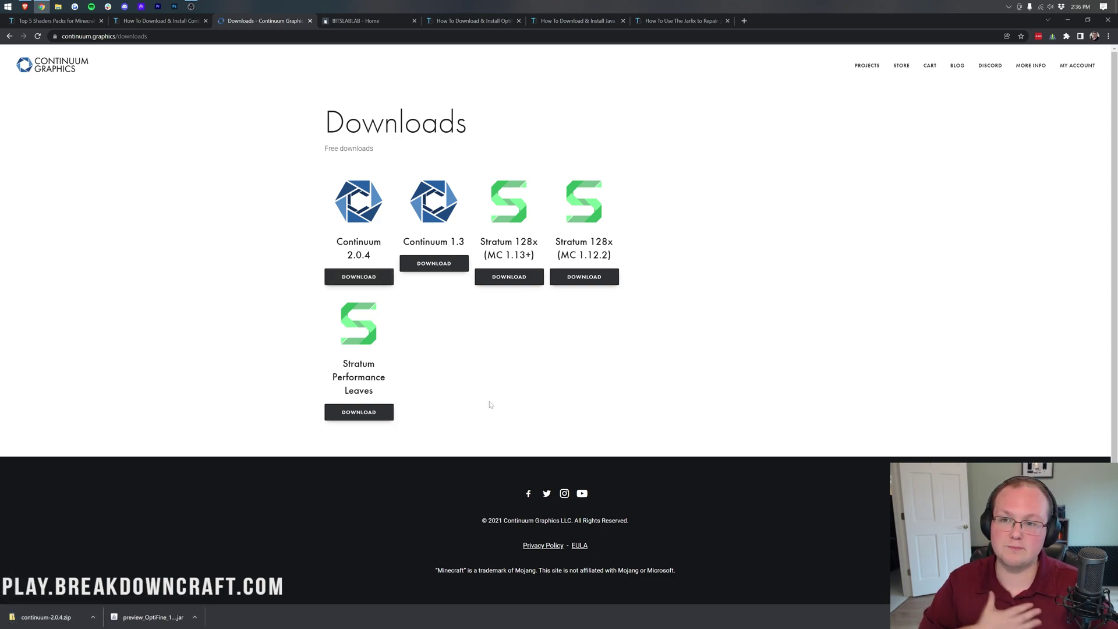
left_click(374, 23)
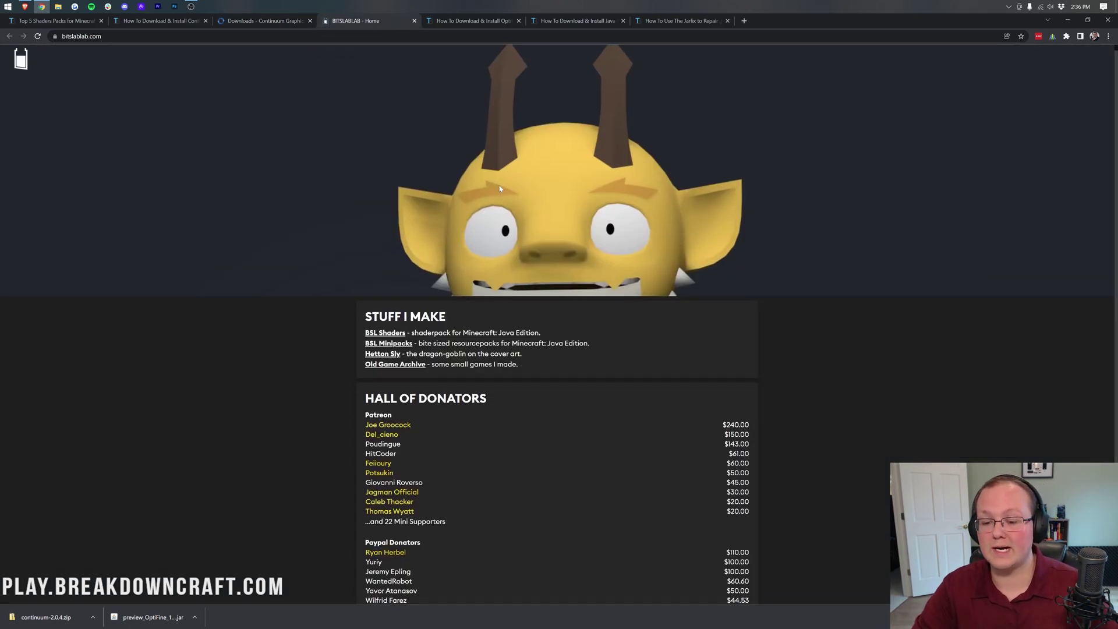
Download BSL_v8.1.01.zip from the BSL Shaders download section on BITSLABLAB.
scroll(512, 170, "down", 2)
left_click(399, 249)
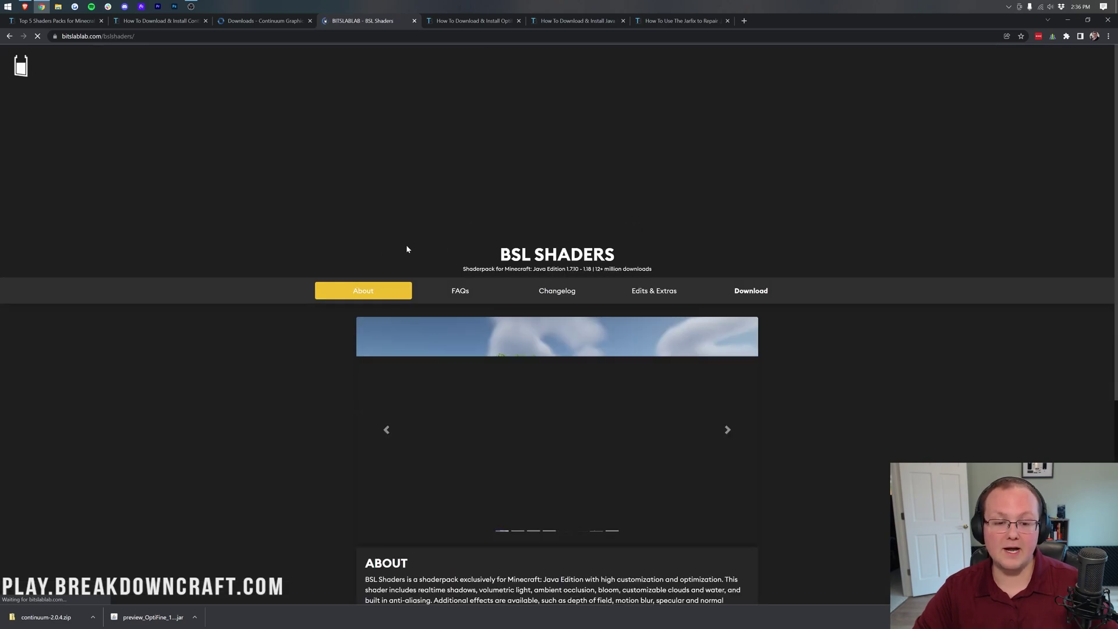
left_click(745, 294)
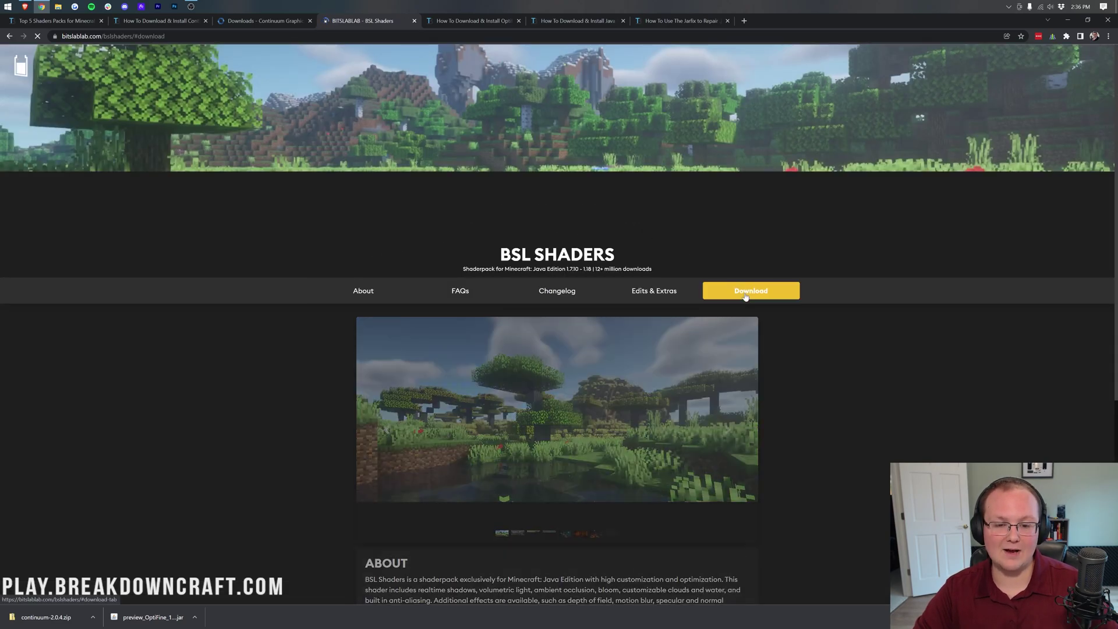
scroll(673, 278, "down", 5)
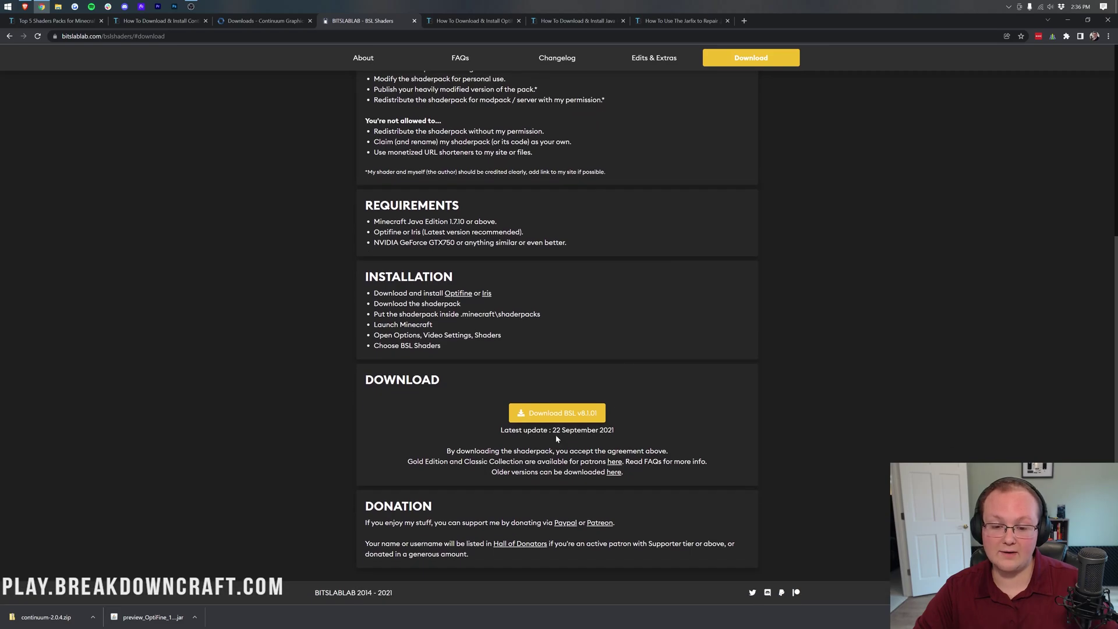
left_click(563, 415)
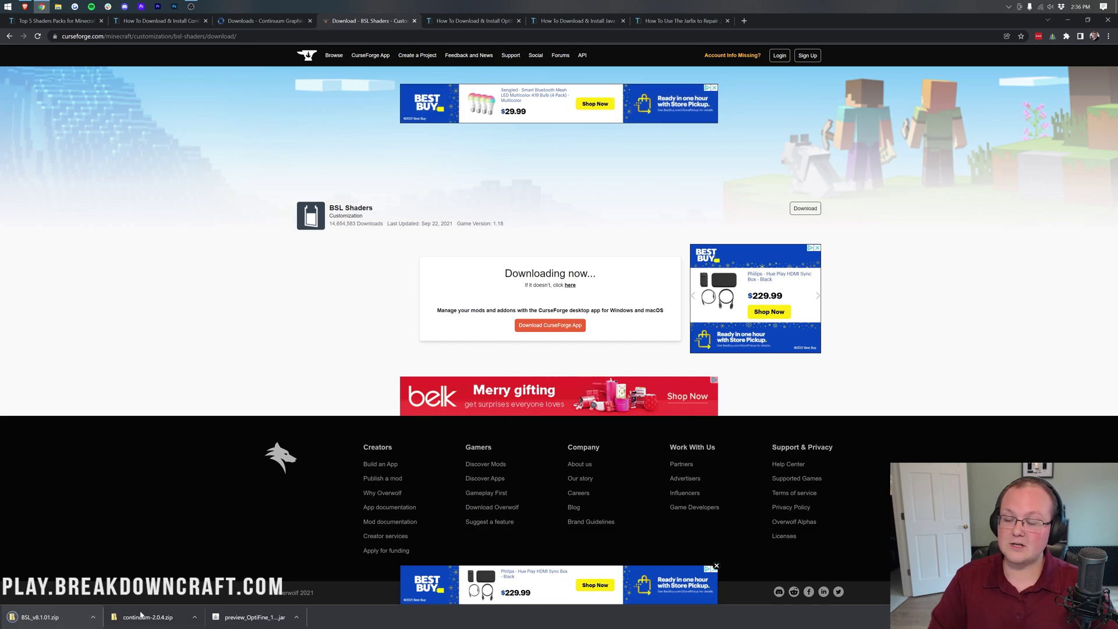
left_click(462, 23)
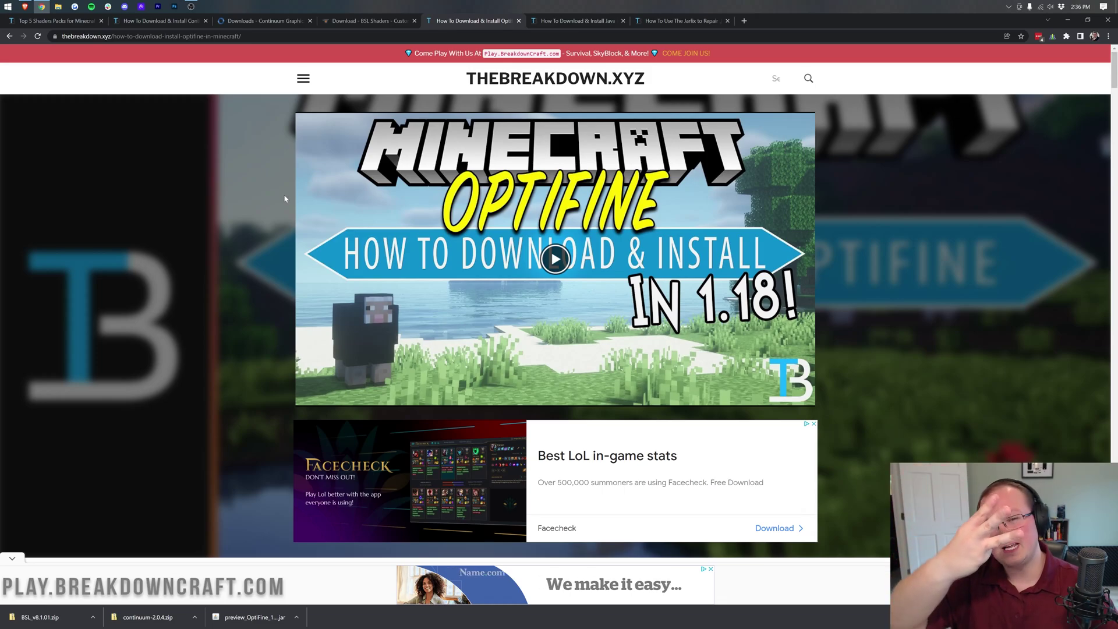
Scroll the OptiFine install guide and open optifine.net/downloads from its Download Optifine button.
scroll(284, 198, "down", 3)
scroll(284, 216, "up", 3)
scroll(284, 216, "down", 3)
scroll(284, 221, "up", 3)
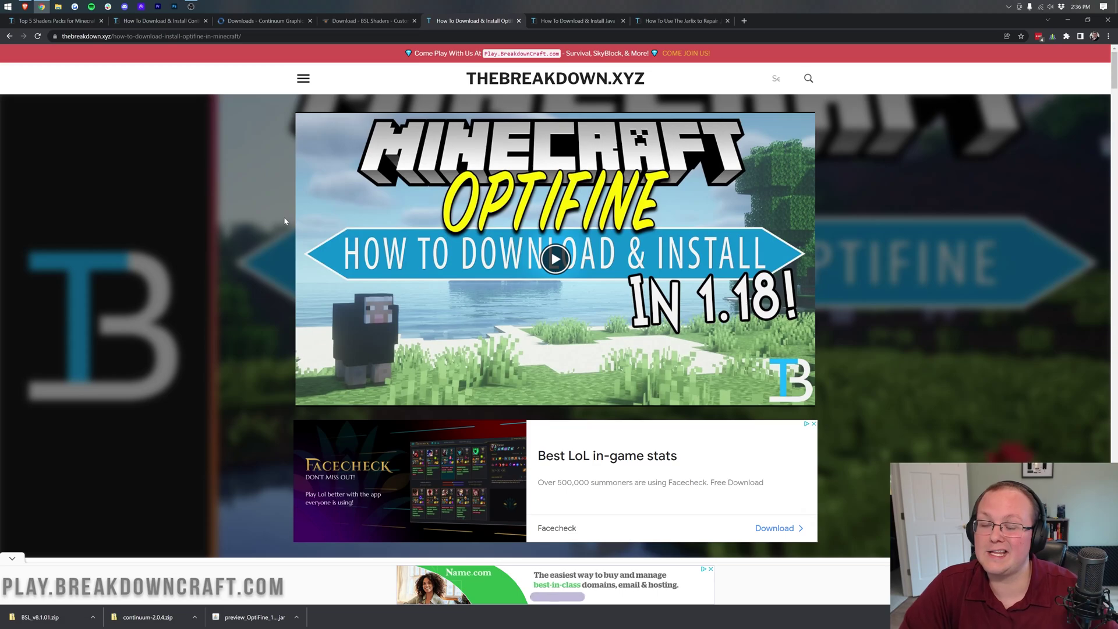
scroll(285, 221, "down", 1)
scroll(285, 221, "down", 4)
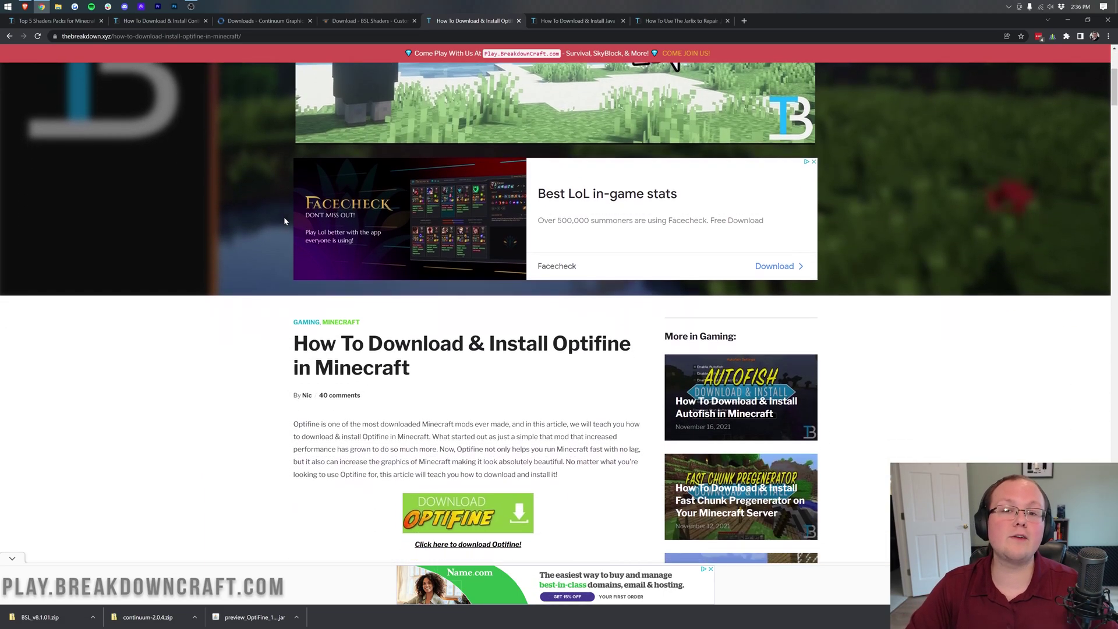
scroll(284, 221, "down", 4)
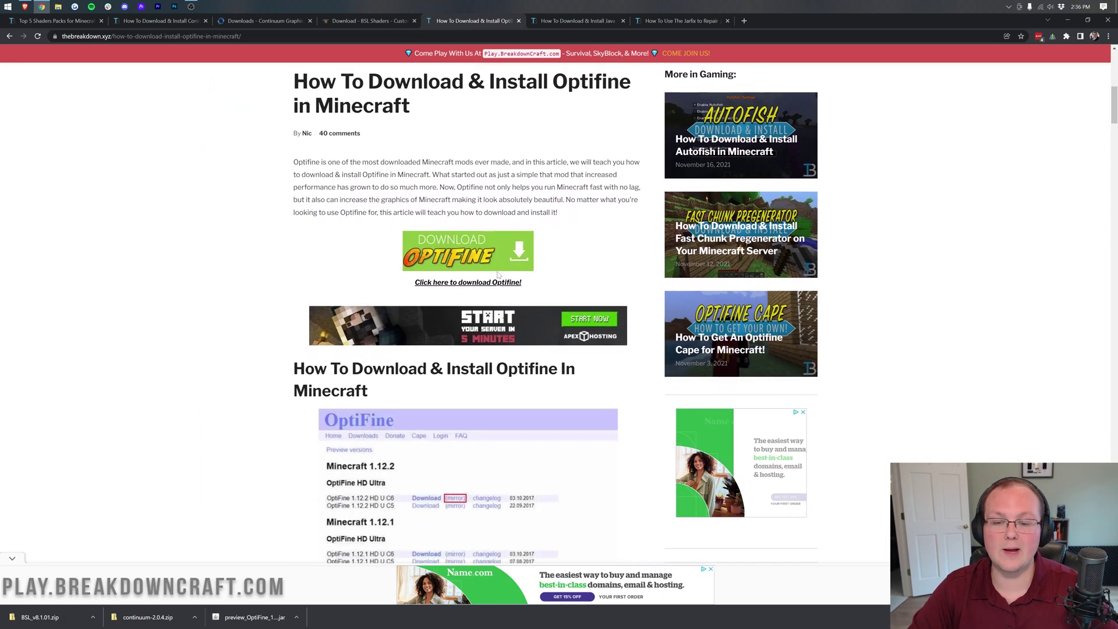
left_click(449, 249)
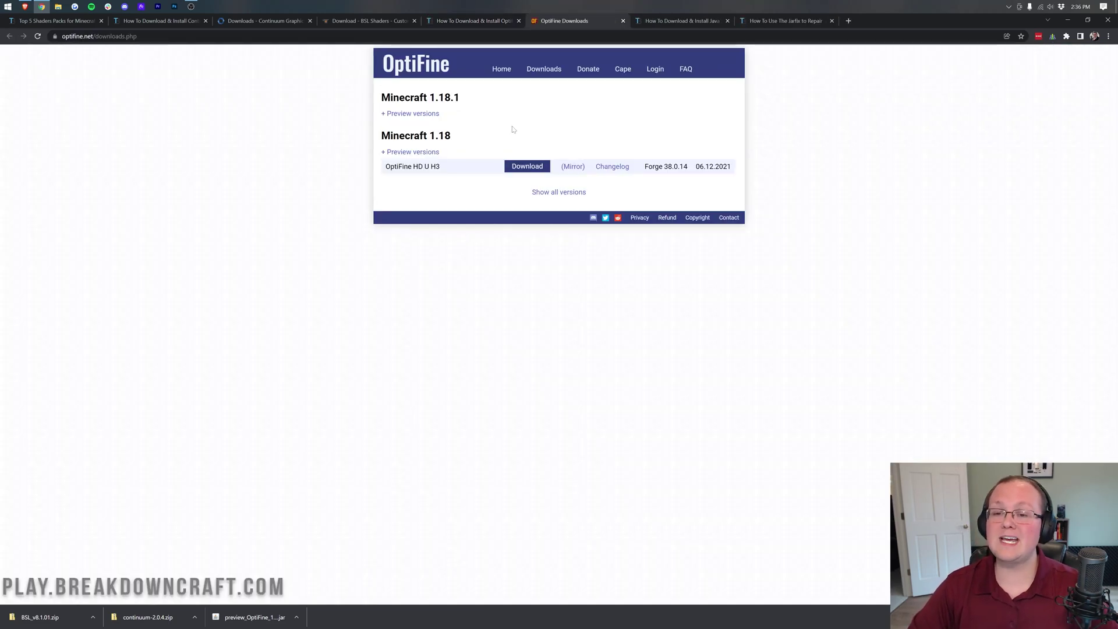
Expand the Minecraft 1.18.1 preview versions and open the HD U H4 pre1 mirror page.
left_click_drag(460, 98, 381, 98)
left_click(375, 104)
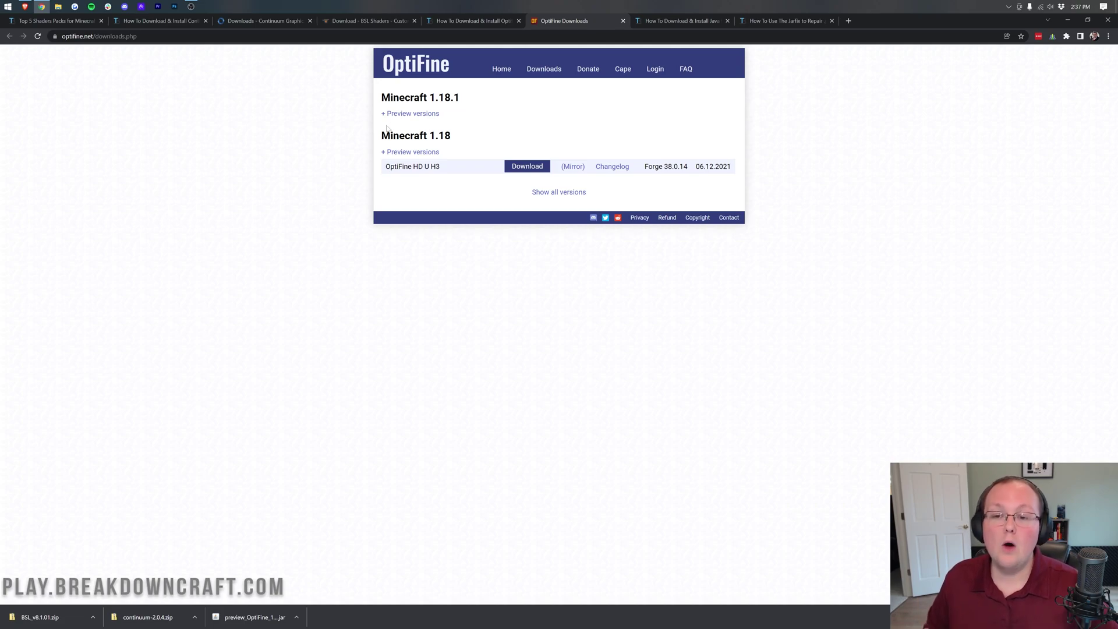
left_click_drag(384, 128, 448, 123)
left_click(448, 122)
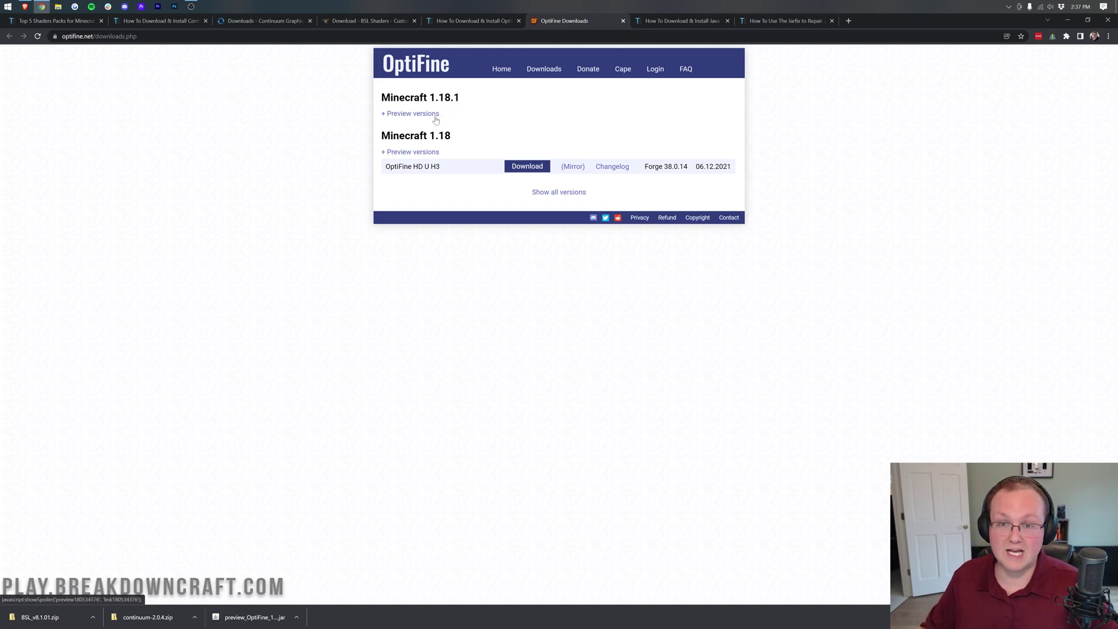
left_click(435, 115)
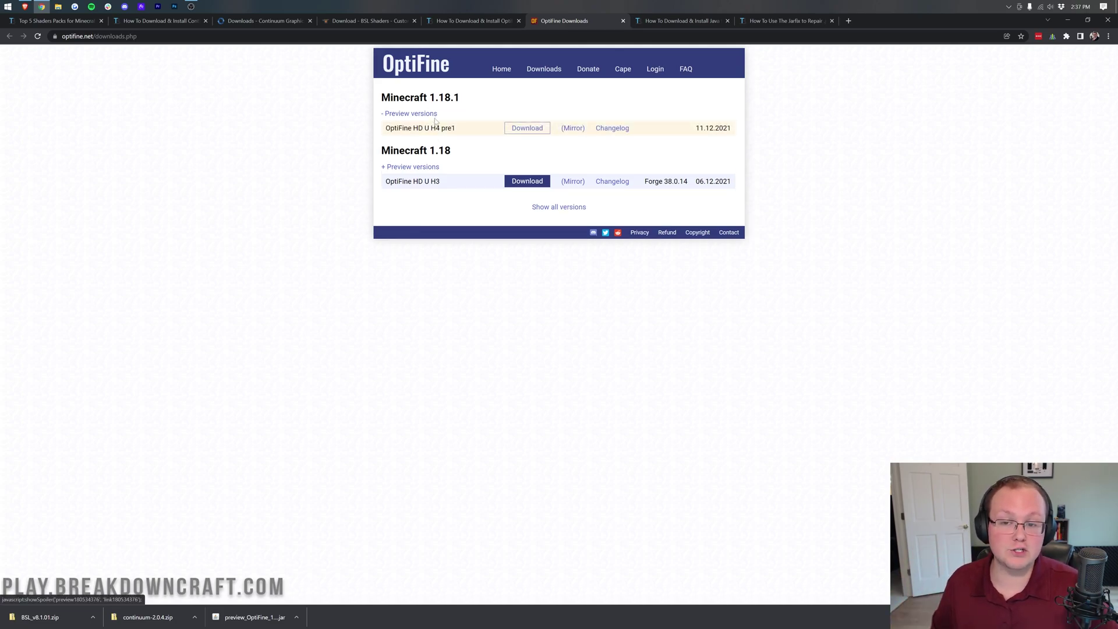
left_click_drag(384, 128, 452, 130)
left_click(458, 133)
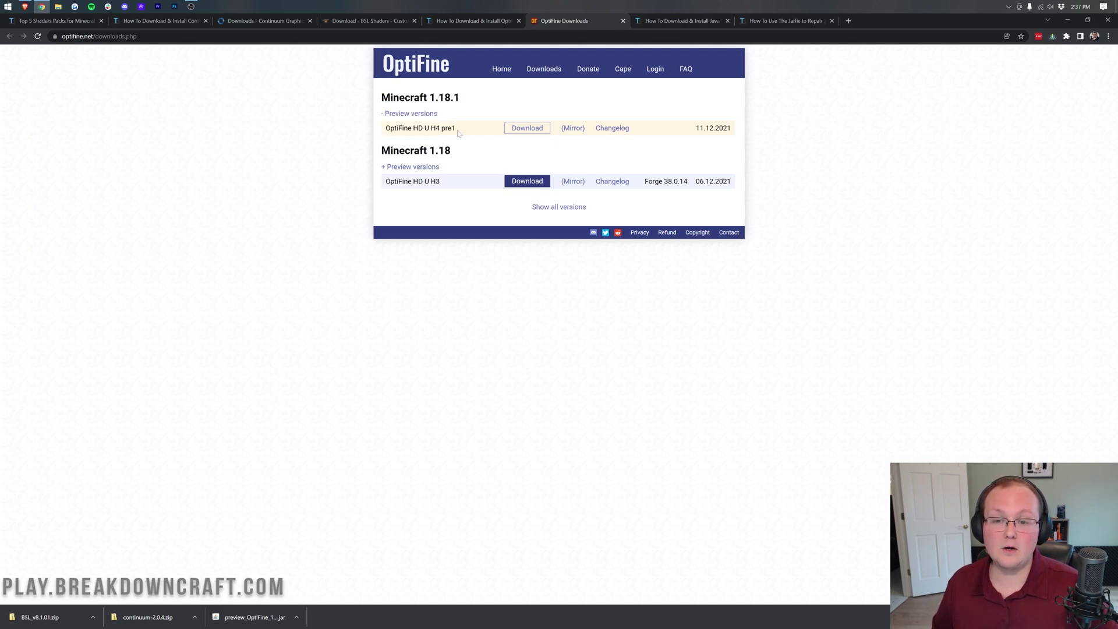
left_click(573, 129)
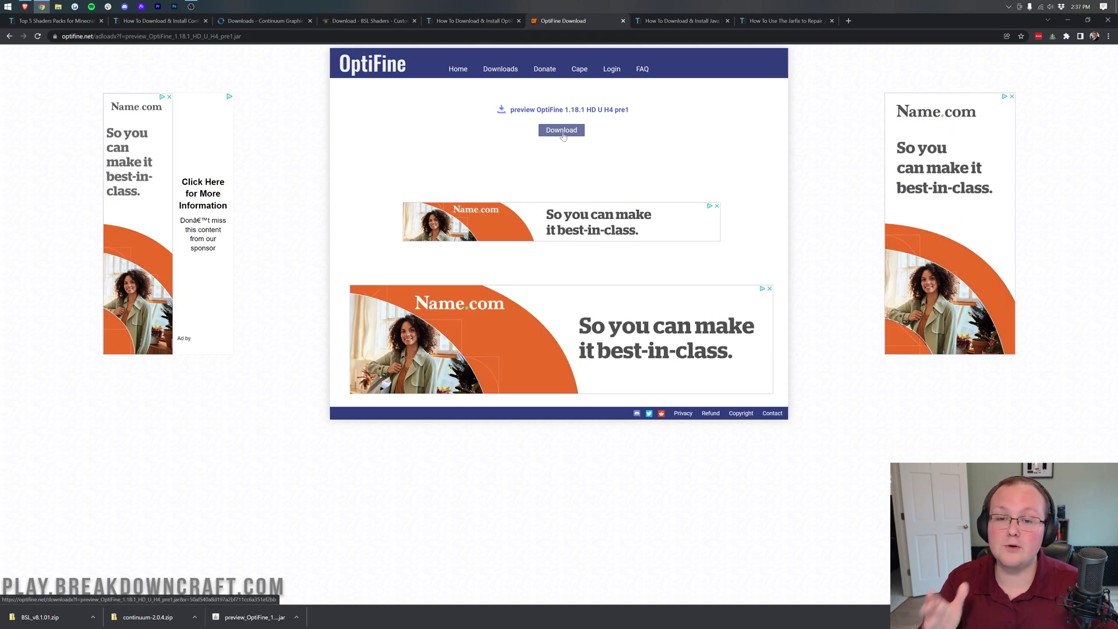
Download the OptiFine 1.18.1 HD U H4 pre1 jar from the mirror and minimize Chrome.
left_click(519, 73)
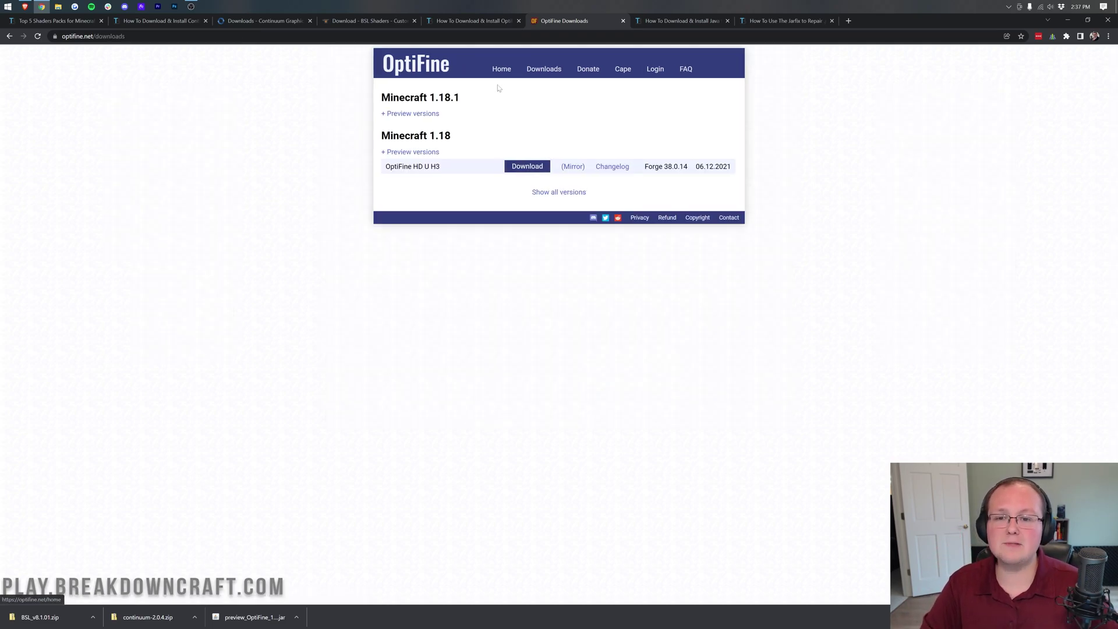
left_click(421, 114)
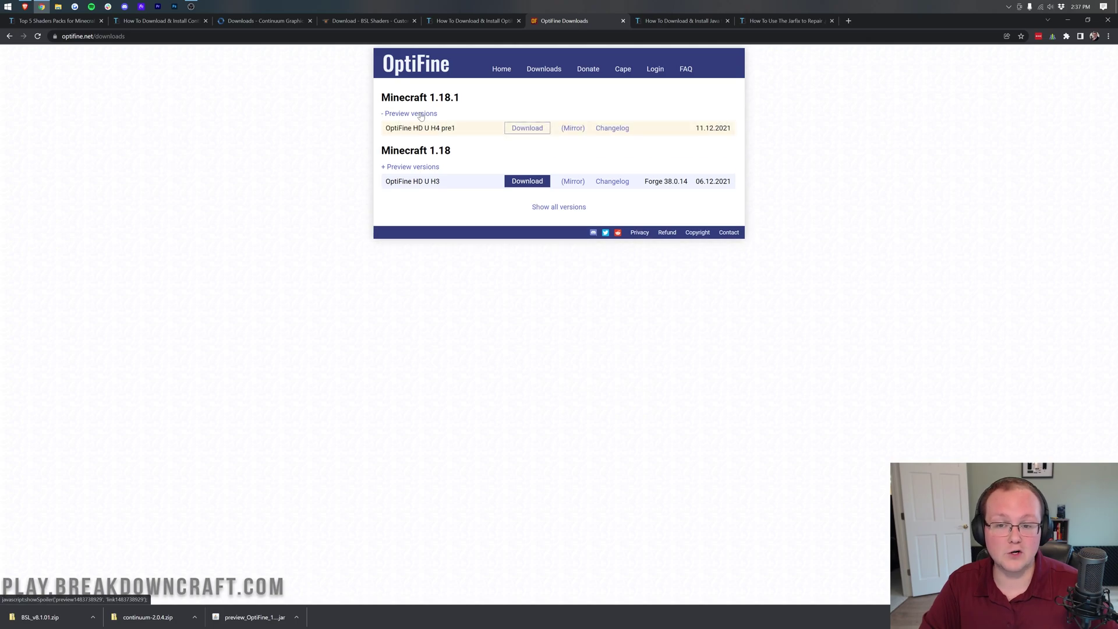
left_click(569, 129)
left_click(547, 137)
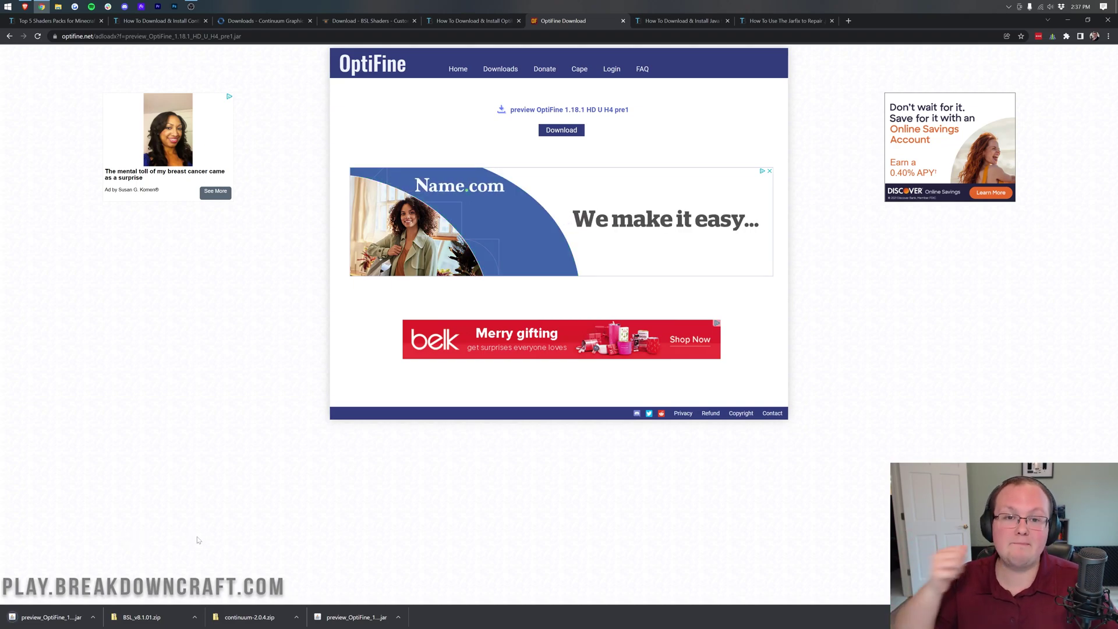
left_click(681, 21)
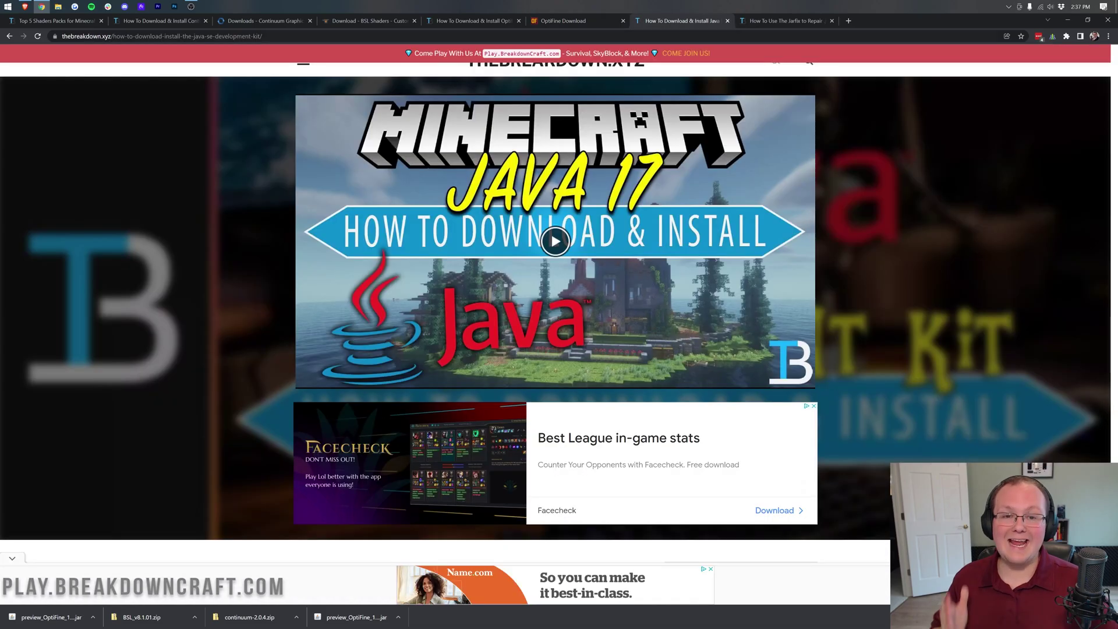
left_click(1067, 21)
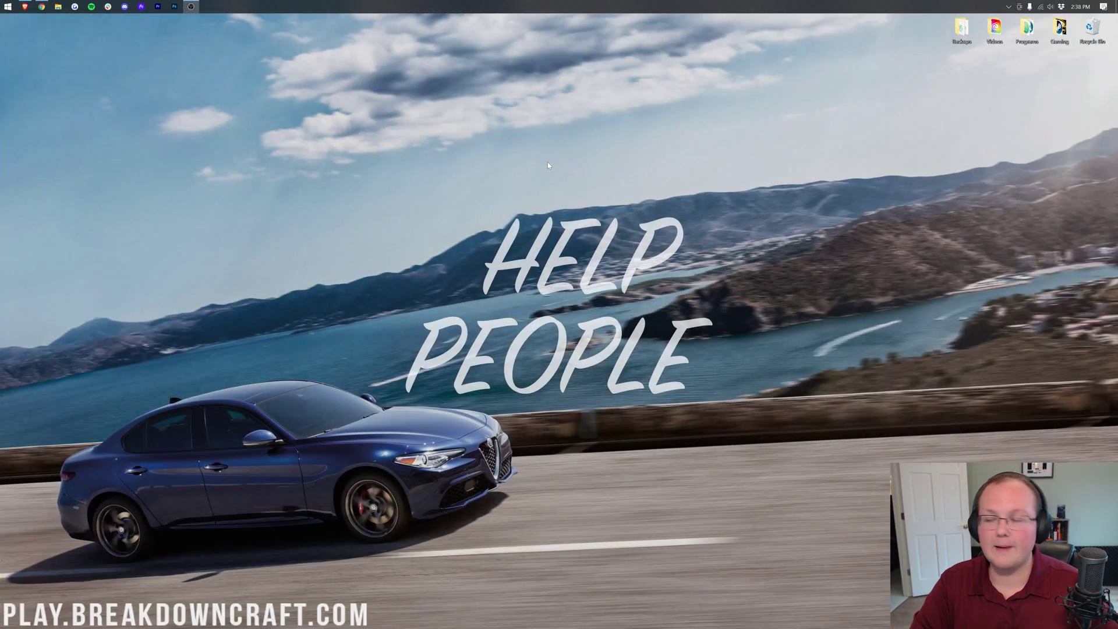
Open the Downloads folder via Start search and drag the three downloaded files to the desktop.
left_click(2, 4)
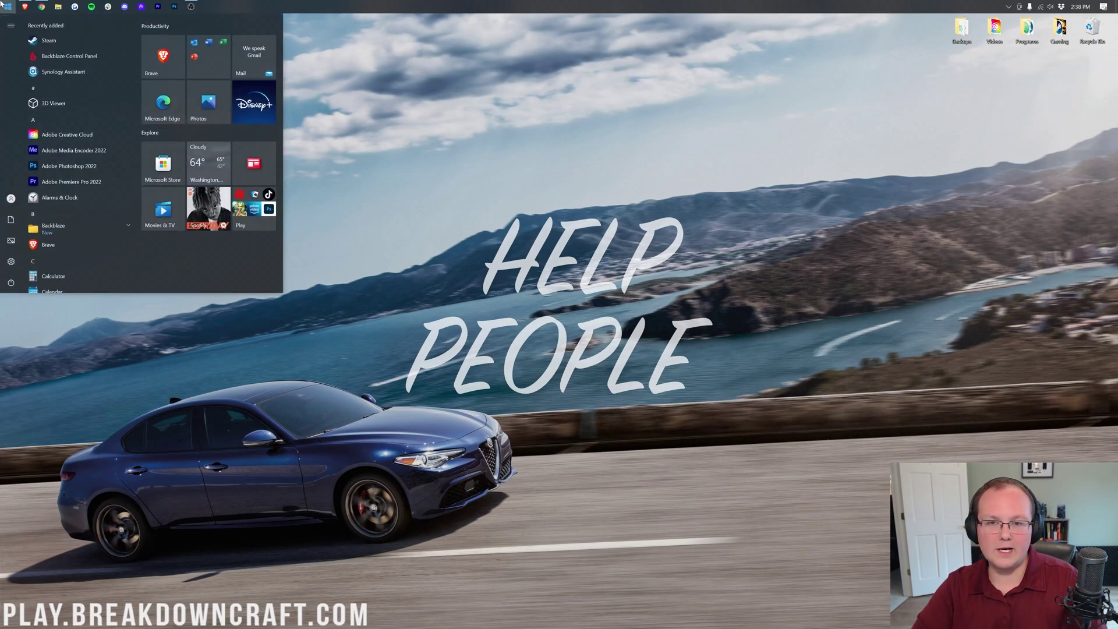
type("down")
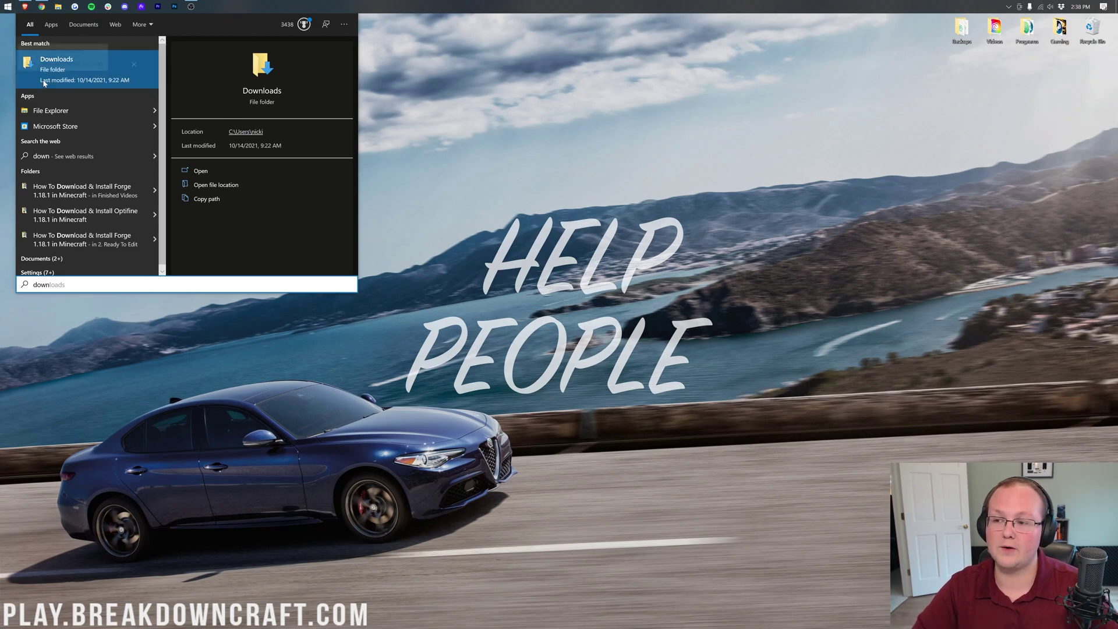
key("Return")
left_click_drag(484, 297, 472, 71)
left_click(442, 246)
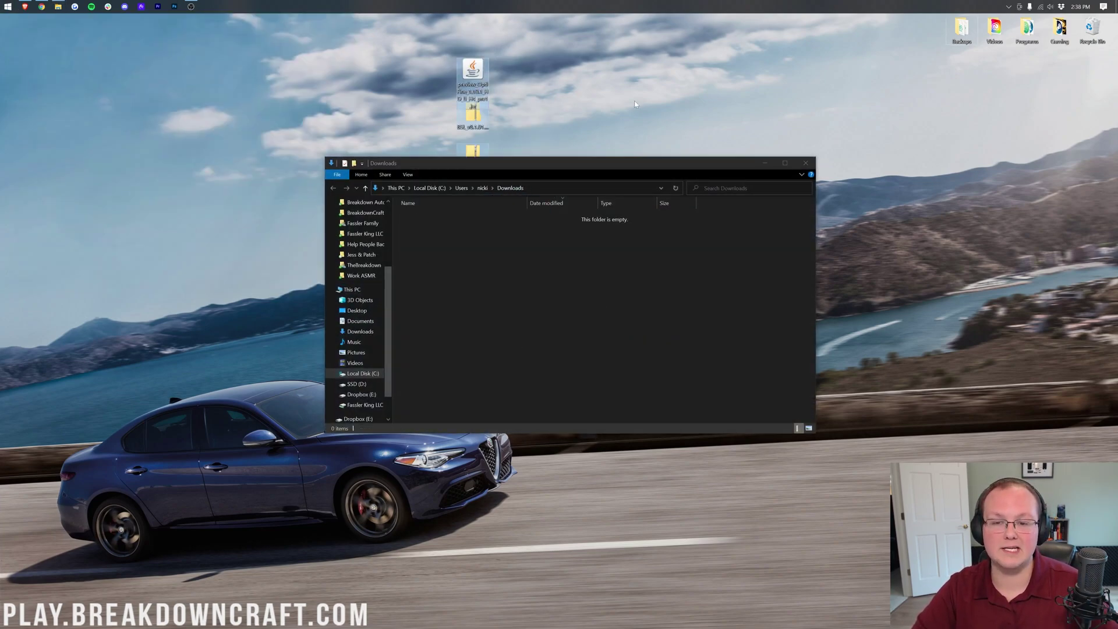
left_click_drag(472, 112, 537, 71)
Arrange the OptiFine jar and the BSL and Continuum zips together on the desktop.
left_click_drag(473, 153, 571, 71)
left_click_drag(563, 128, 493, 164)
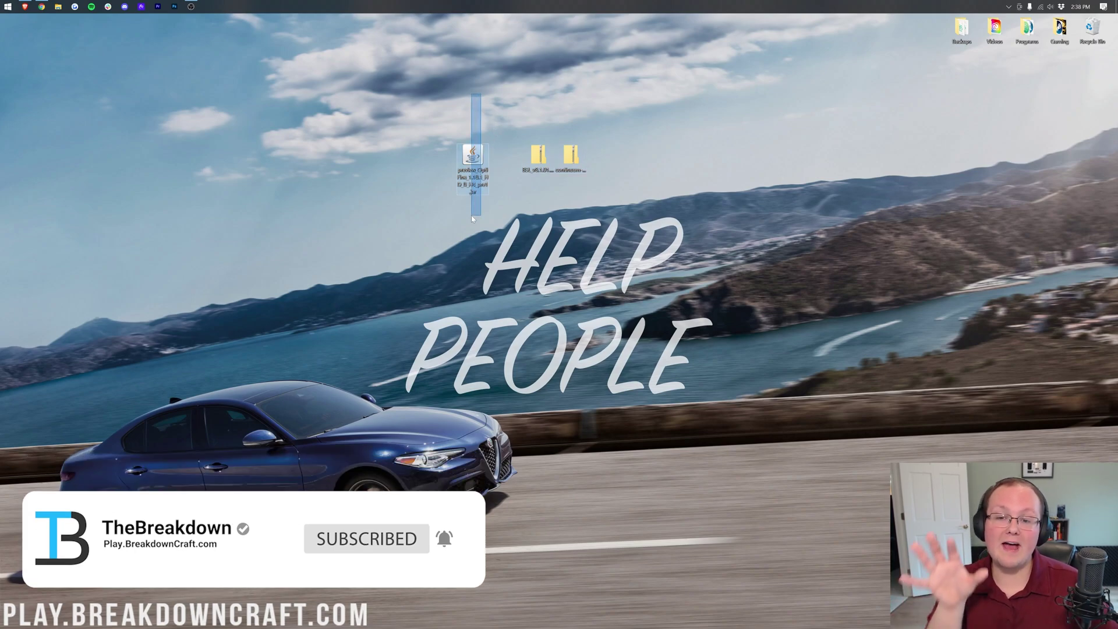
left_click_drag(514, 107, 610, 212)
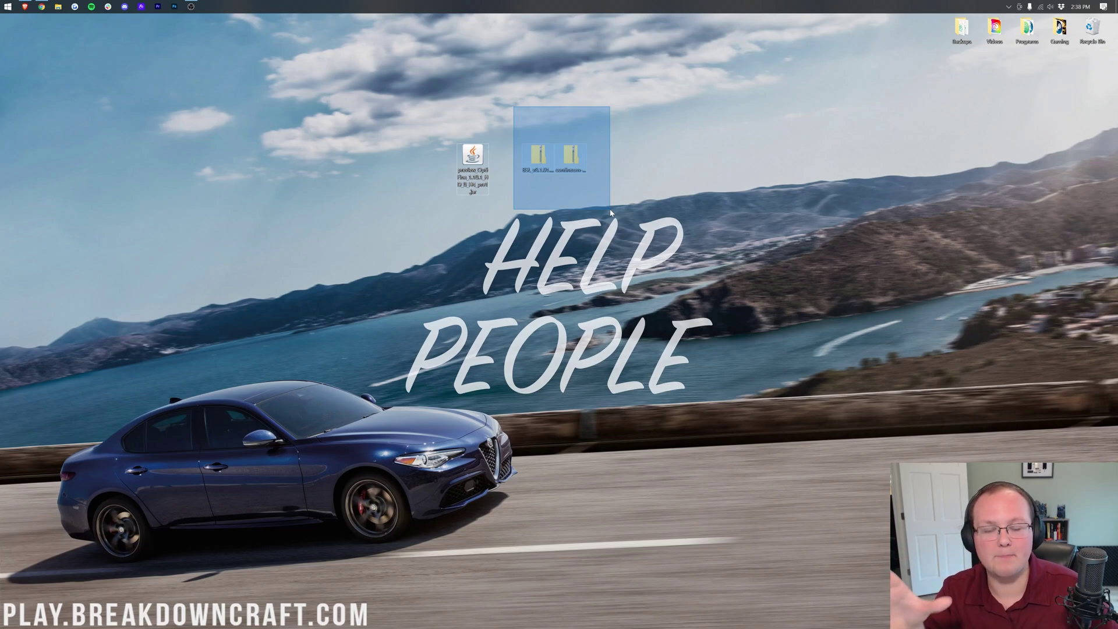
left_click_drag(610, 212, 588, 169)
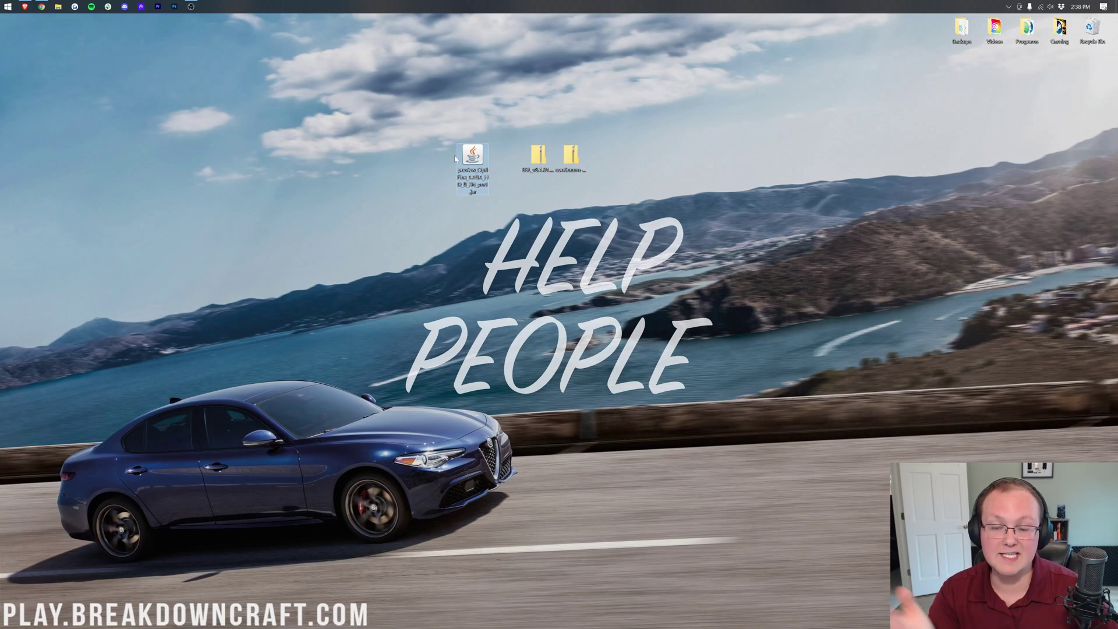
right_click(474, 162)
Run the OptiFine jar with Java(TM) Platform SE binary, close the installer, and return to Chrome.
left_click(538, 216)
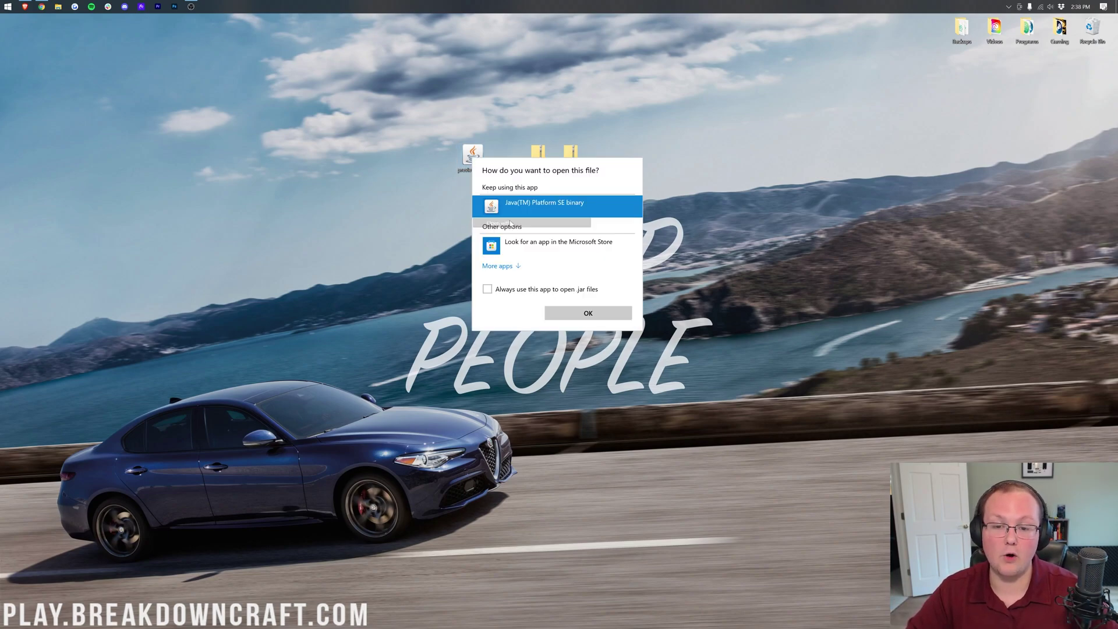
left_click(591, 312)
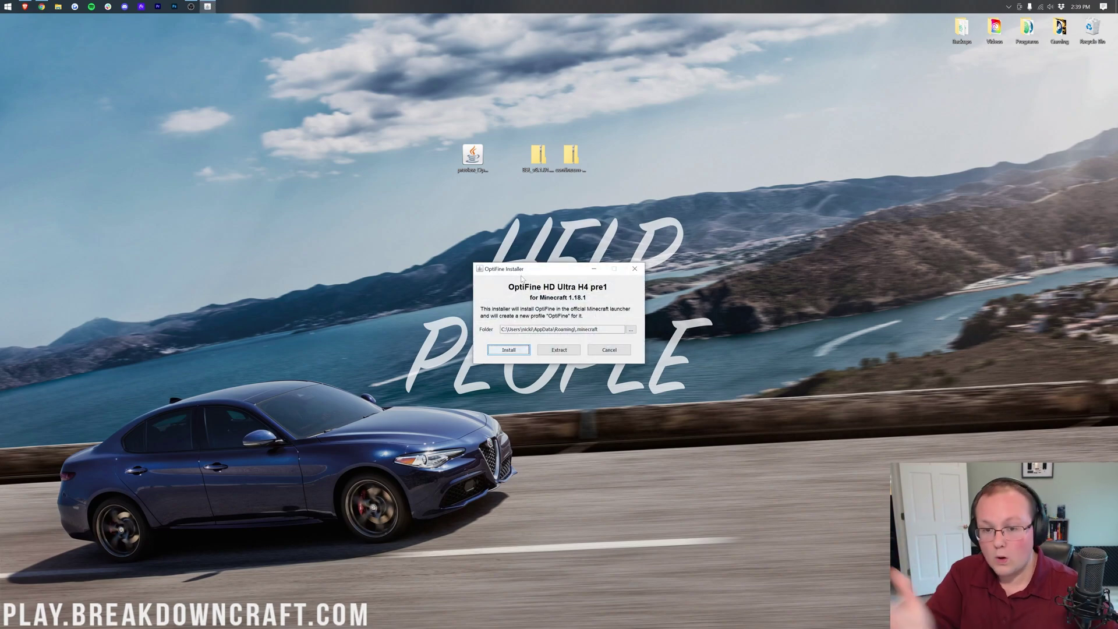
left_click(634, 269)
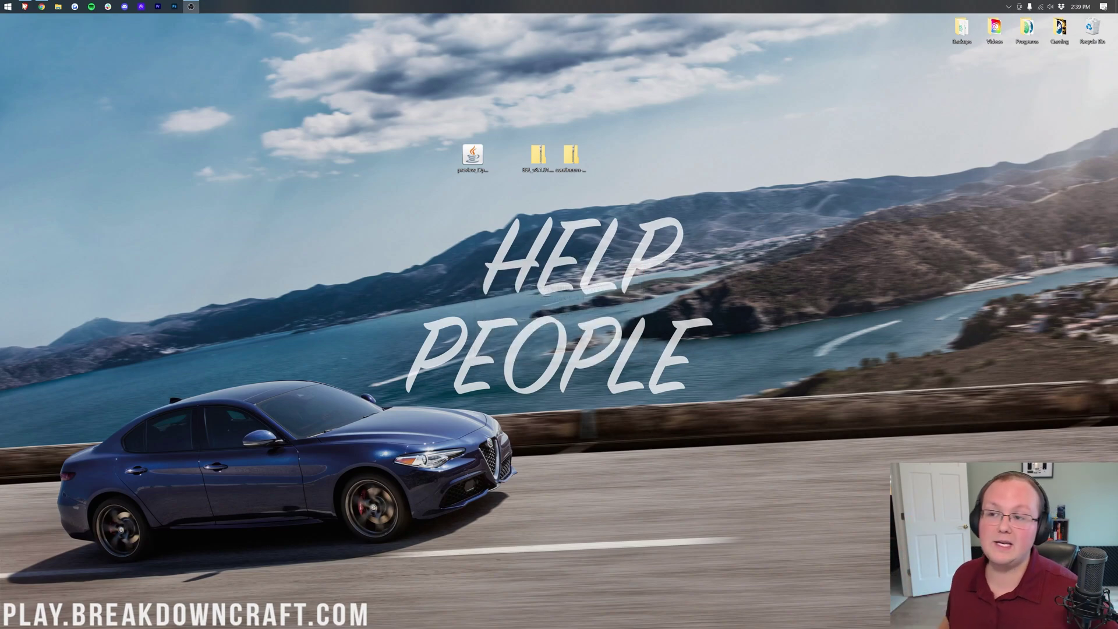
left_click(42, 7)
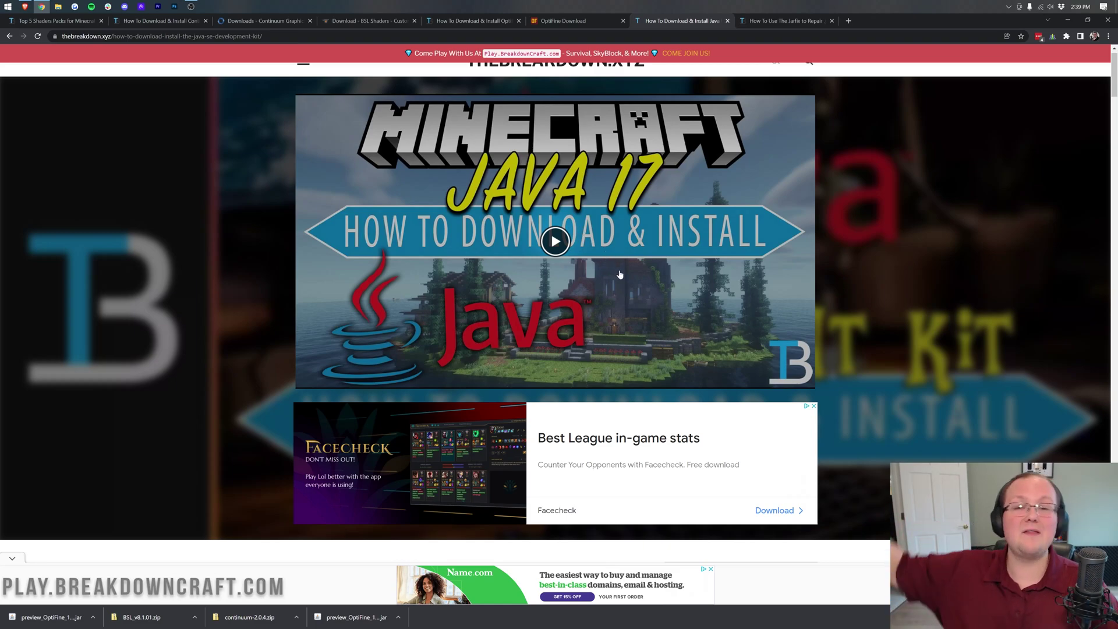
Skim the Java 17 install guide, then open the Jarfix .jar repair article and select its address.
scroll(619, 276, "down", 9)
scroll(619, 276, "down", 13)
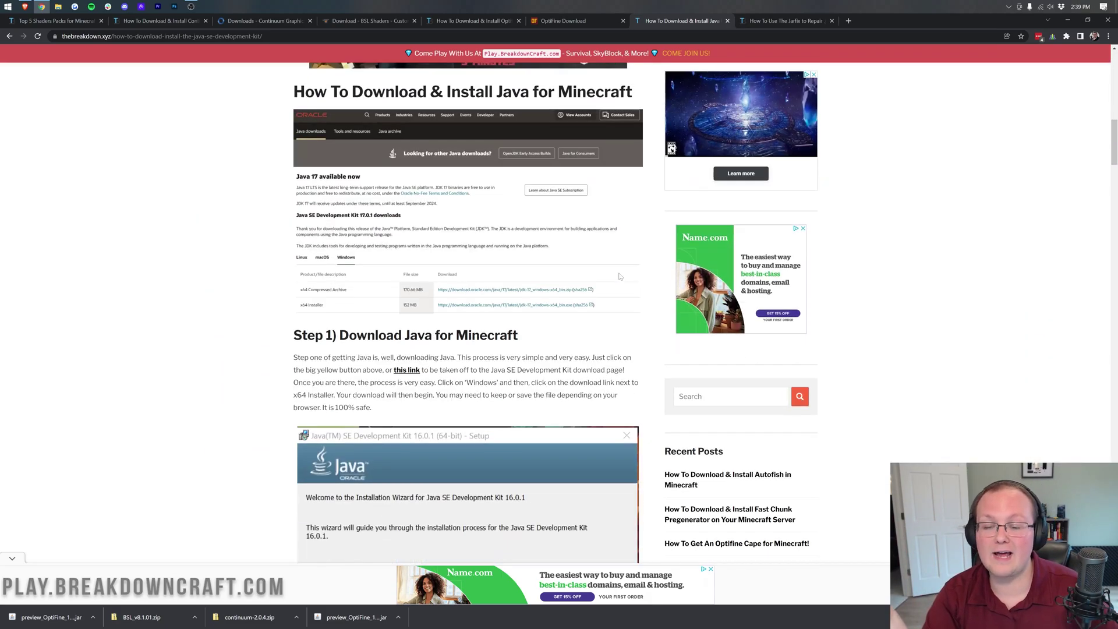
scroll(618, 276, "up", 5)
scroll(594, 287, "up", 15)
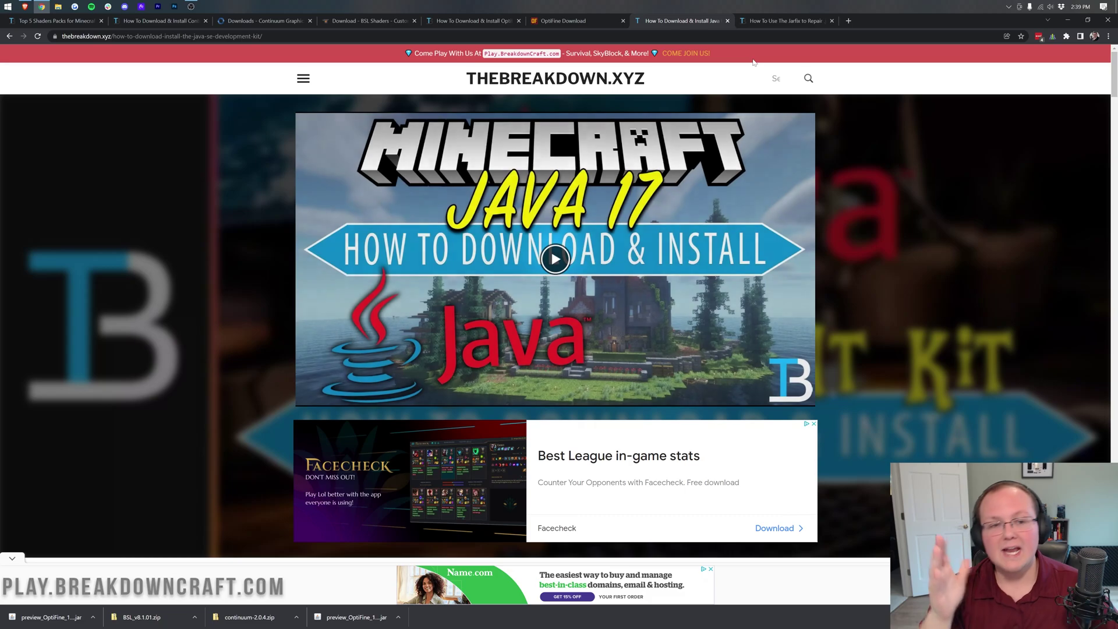
left_click(769, 23)
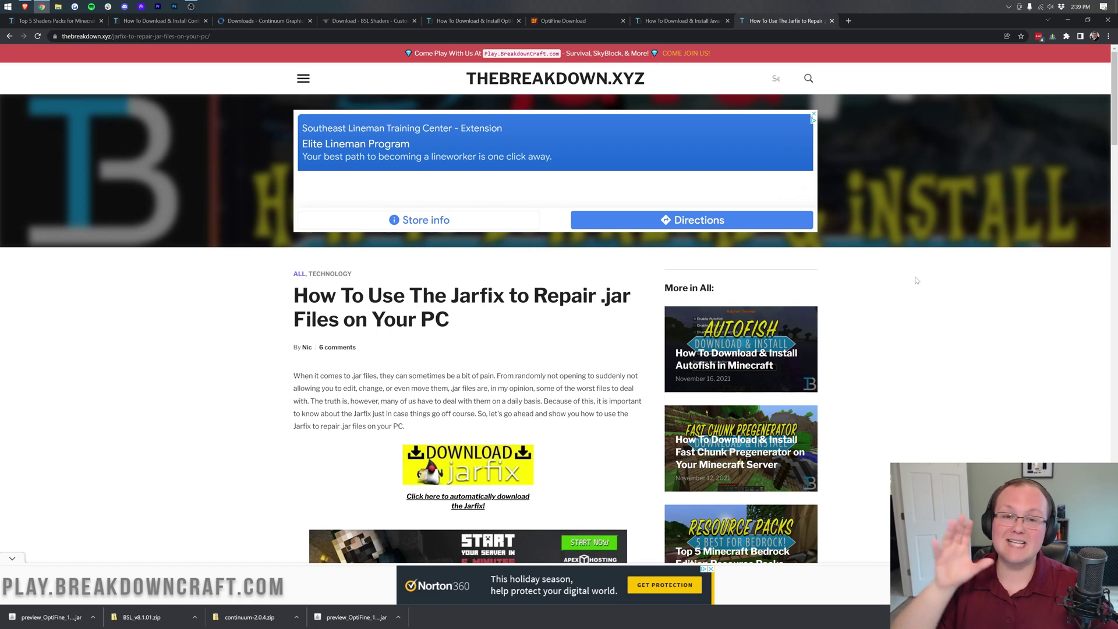
left_click(734, 36)
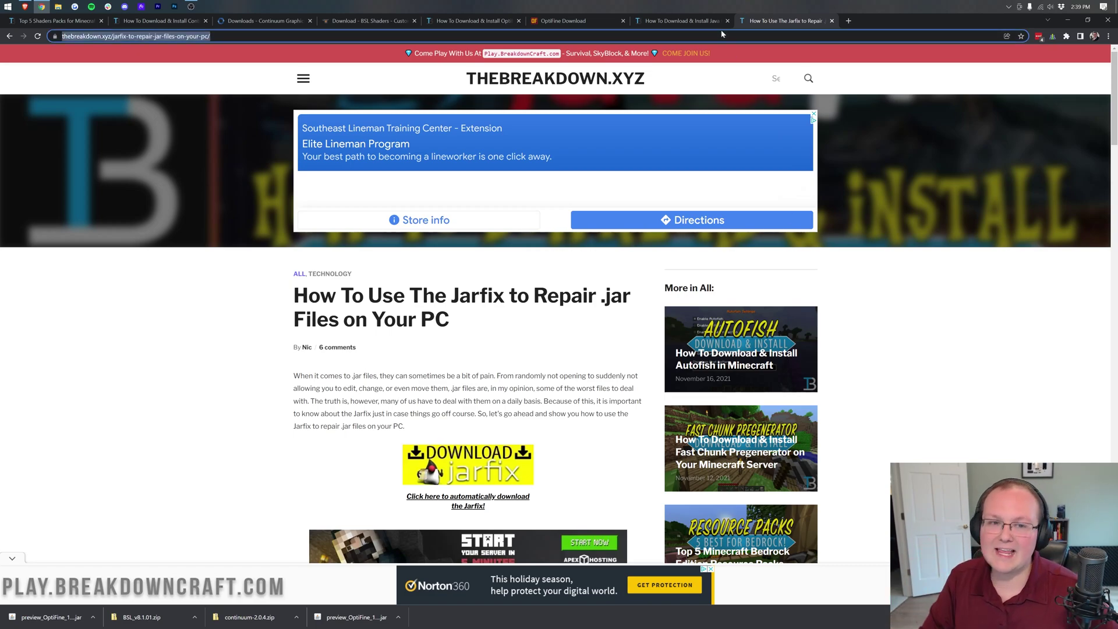
left_click(681, 21)
left_click(765, 21)
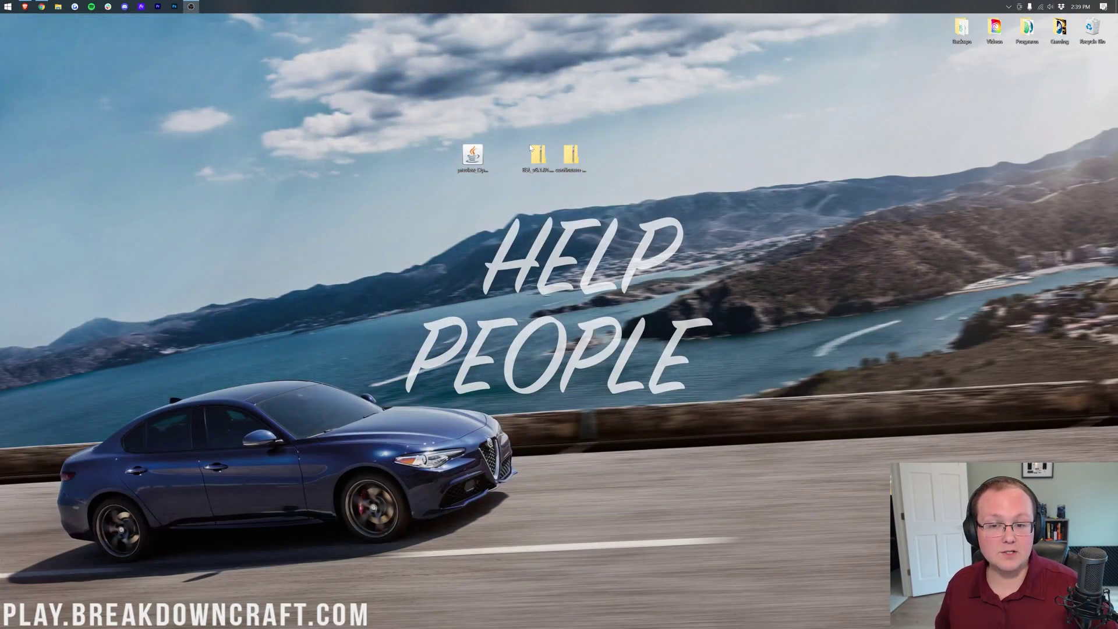
Run the OptiFine jar with Java and install OptiFine HD Ultra H4 pre1 for Minecraft 1.18.1.
right_click(473, 157)
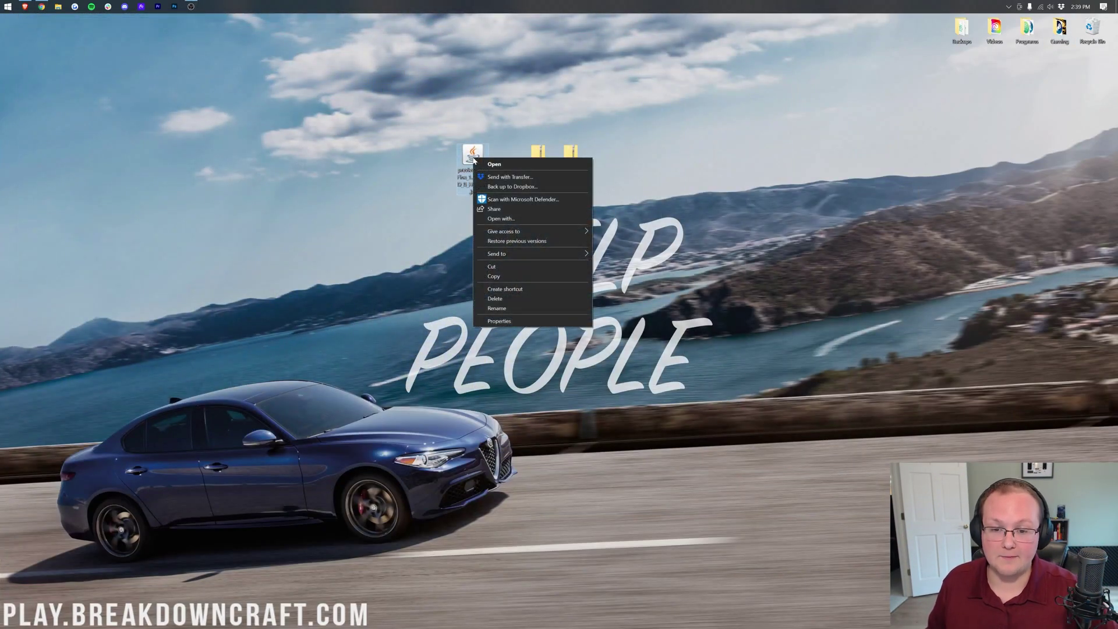
left_click(498, 218)
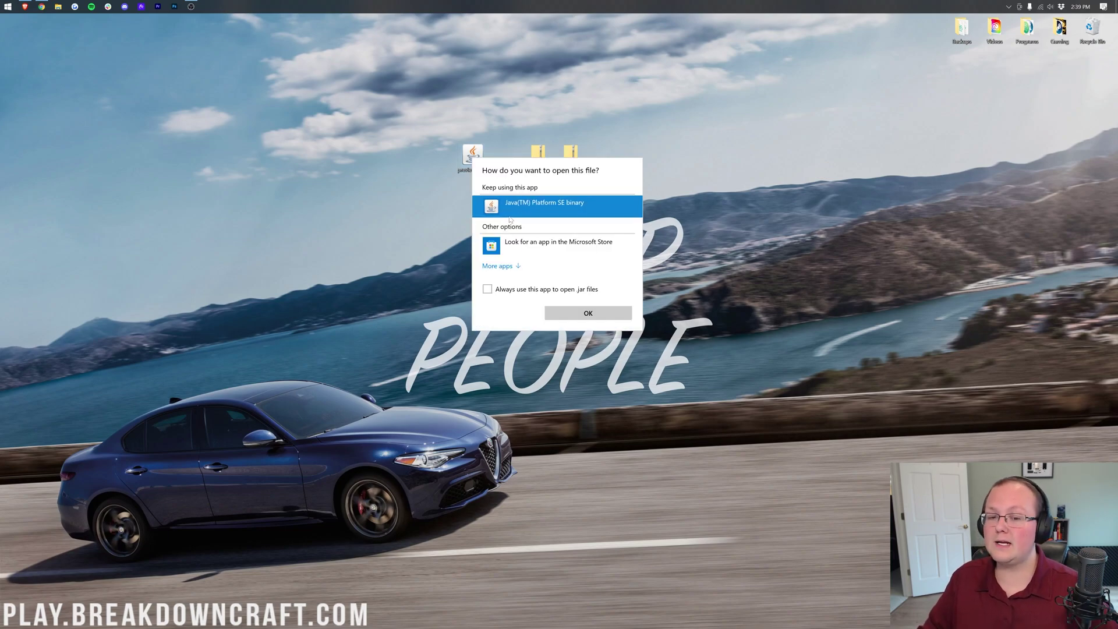
left_click(588, 313)
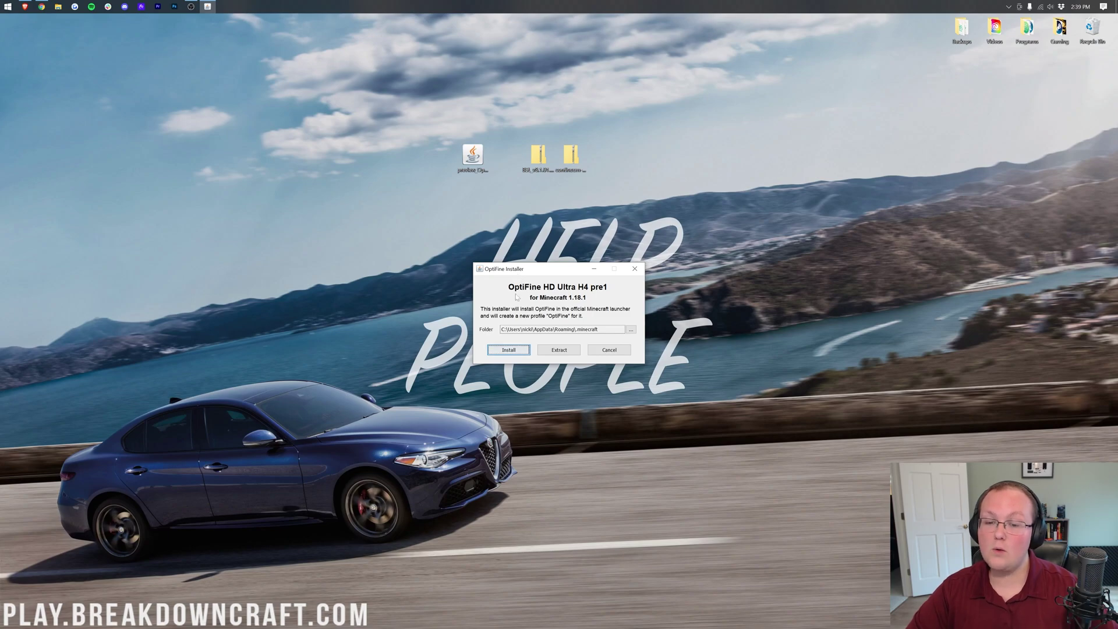
key("Return")
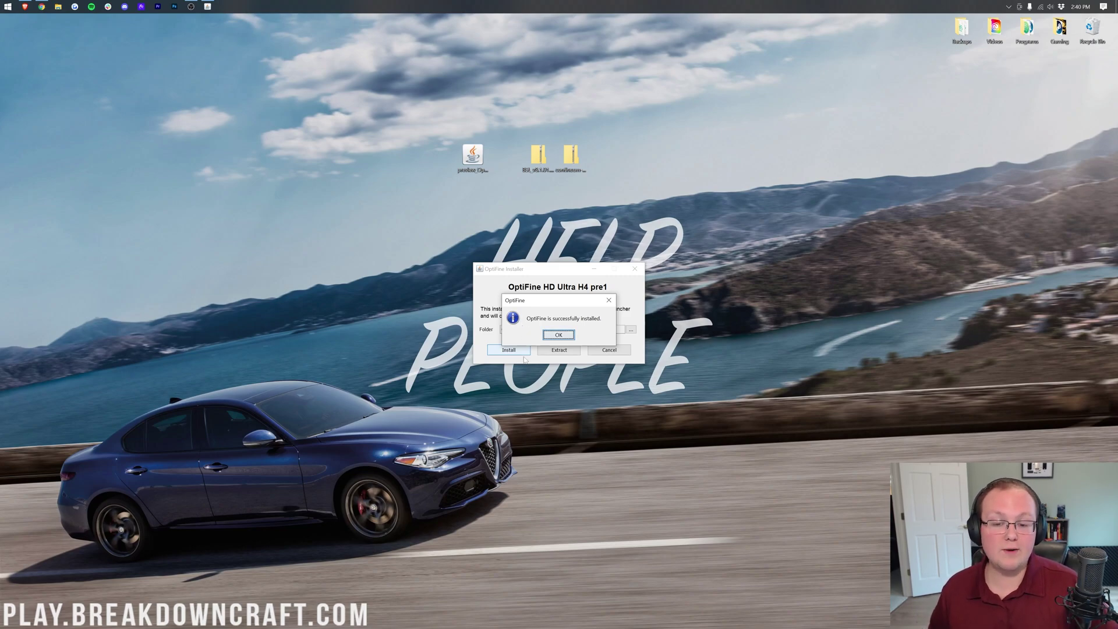
left_click(558, 335)
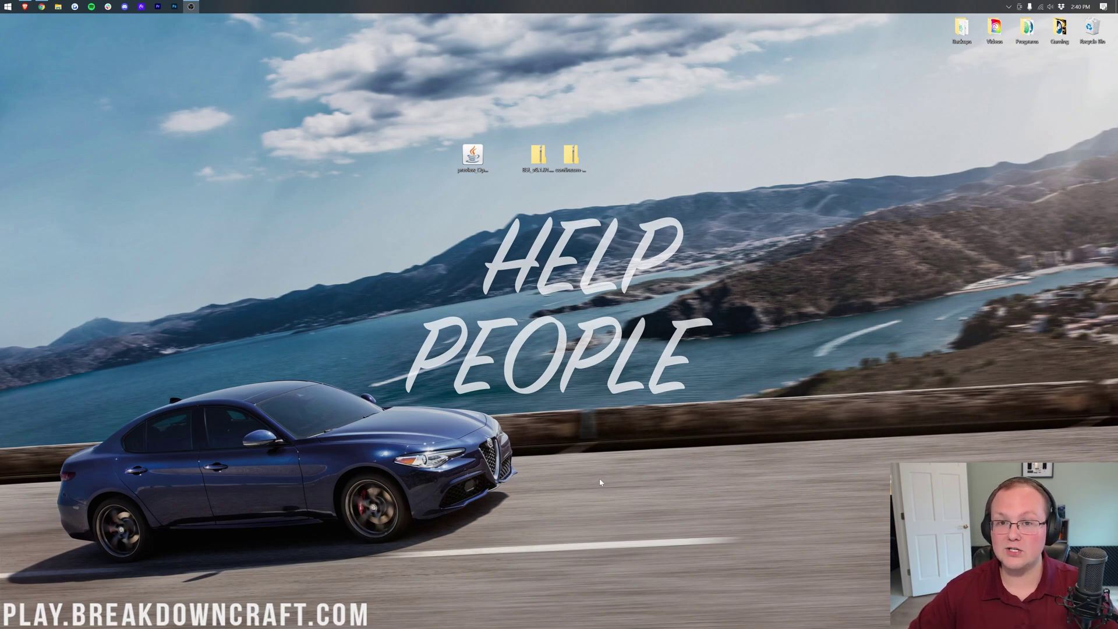
Launch Minecraft Launcher from Start search and check its installation dropdown.
left_click(7, 5)
type("minecraft")
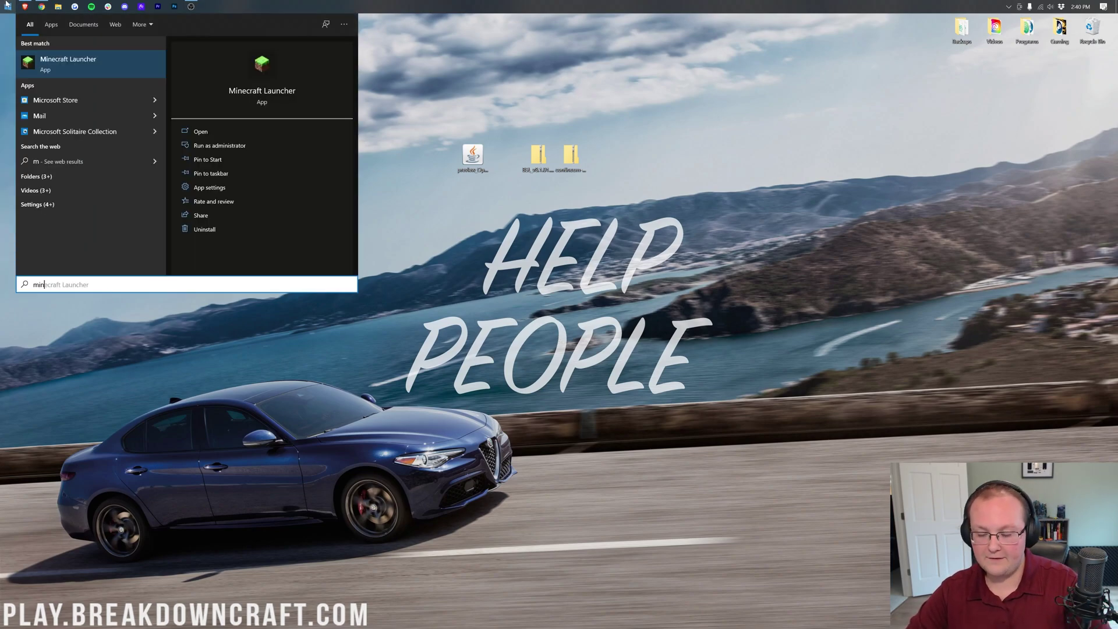
key("Return")
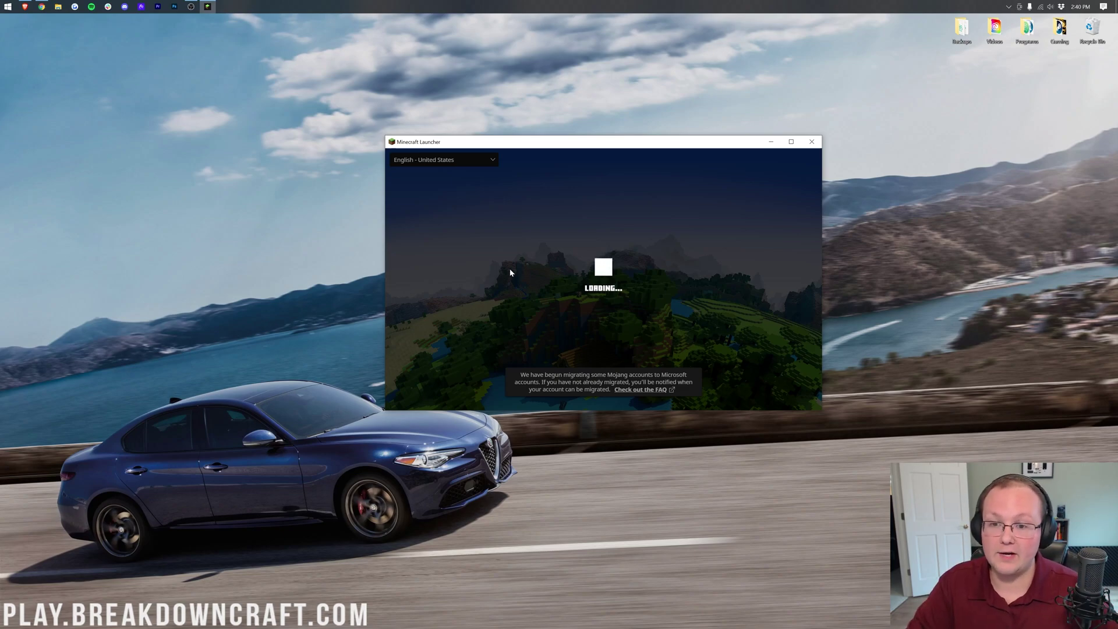
mouse_move(512, 362)
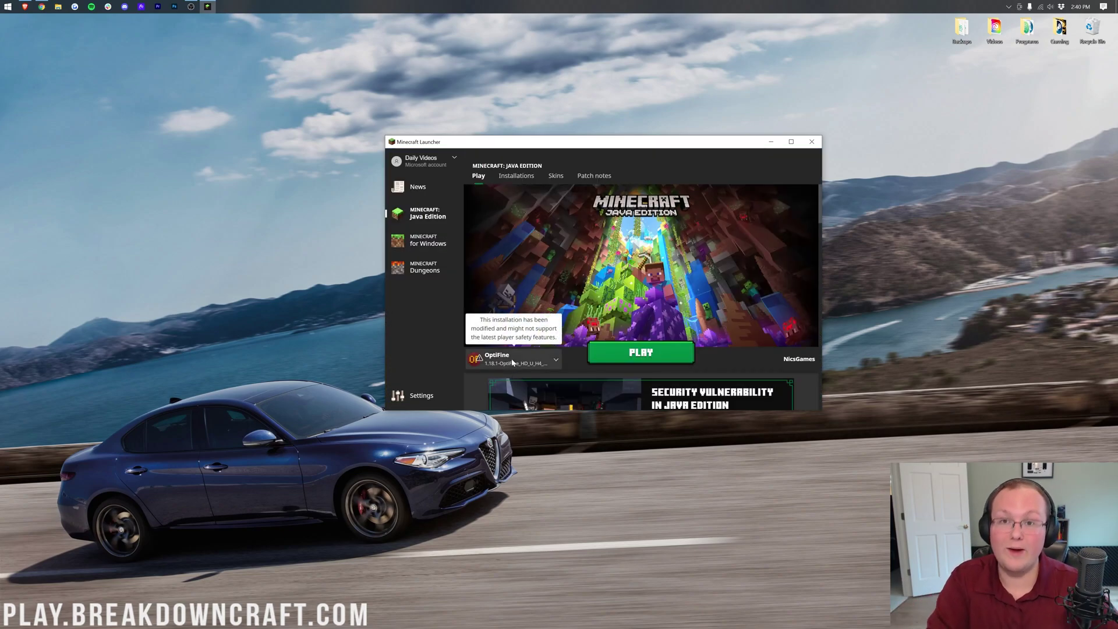
left_click(553, 362)
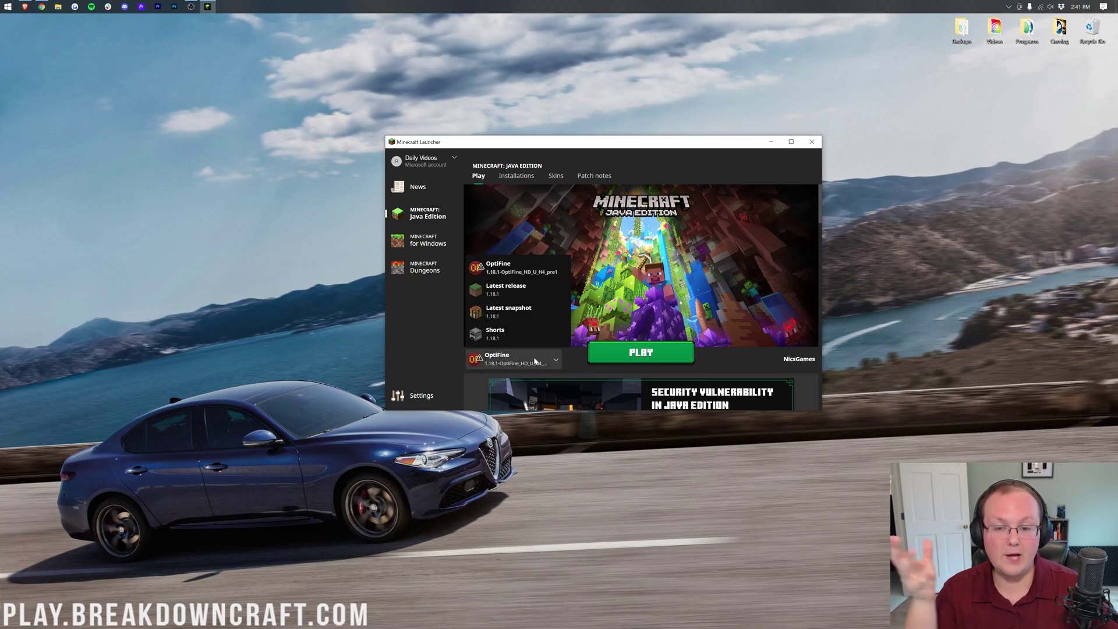
left_click(534, 362)
On Installations, toggle Modded off and back on, then begin a new installation.
left_click(522, 184)
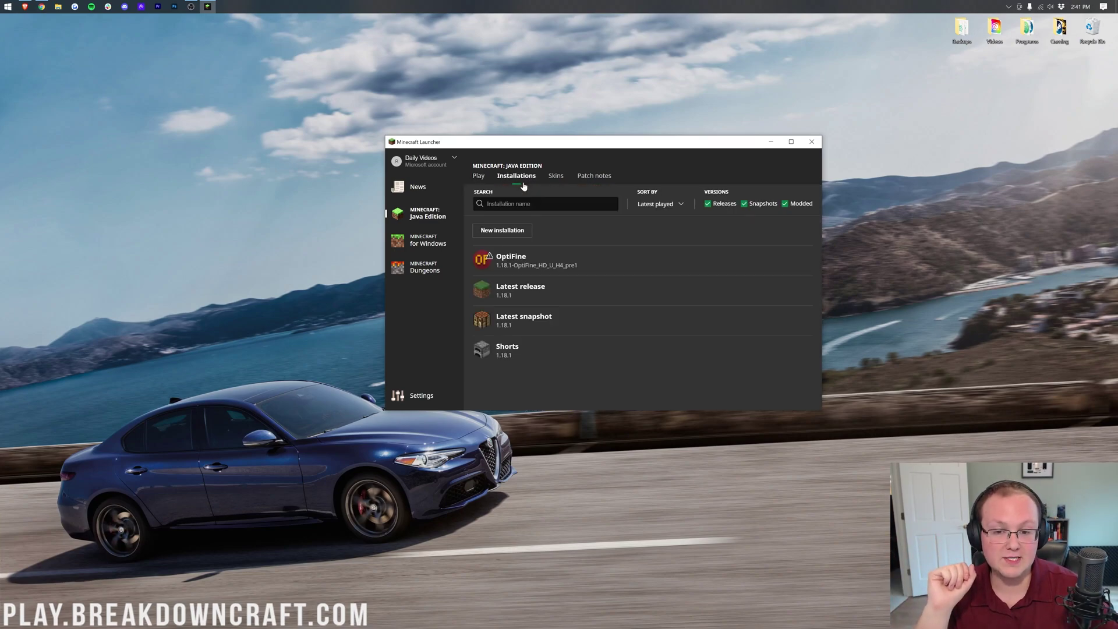
left_click(786, 205)
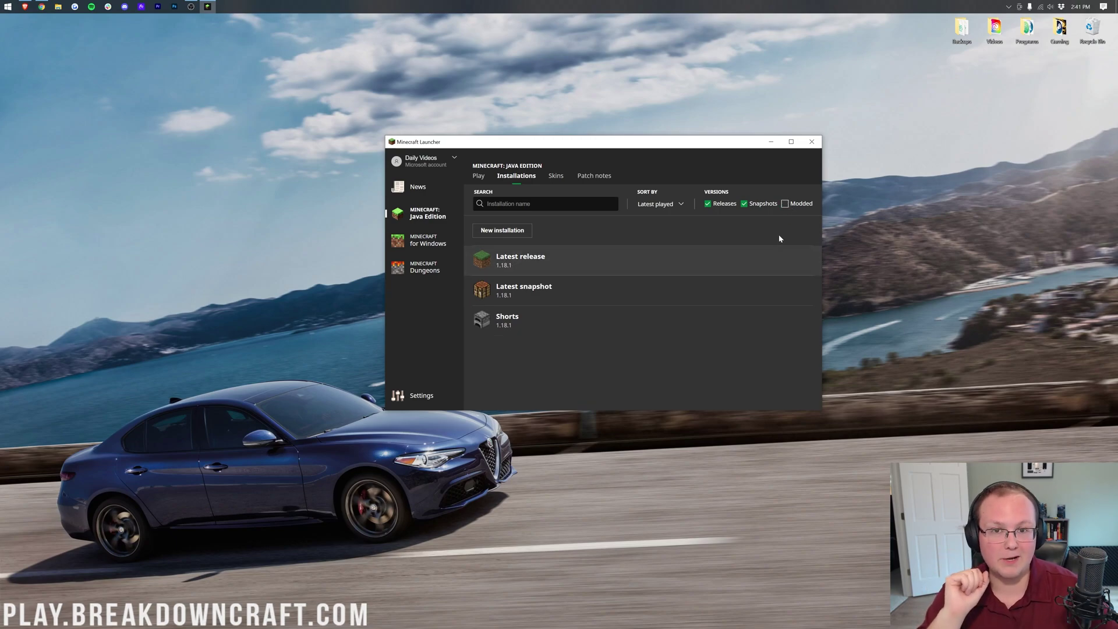
left_click(785, 205)
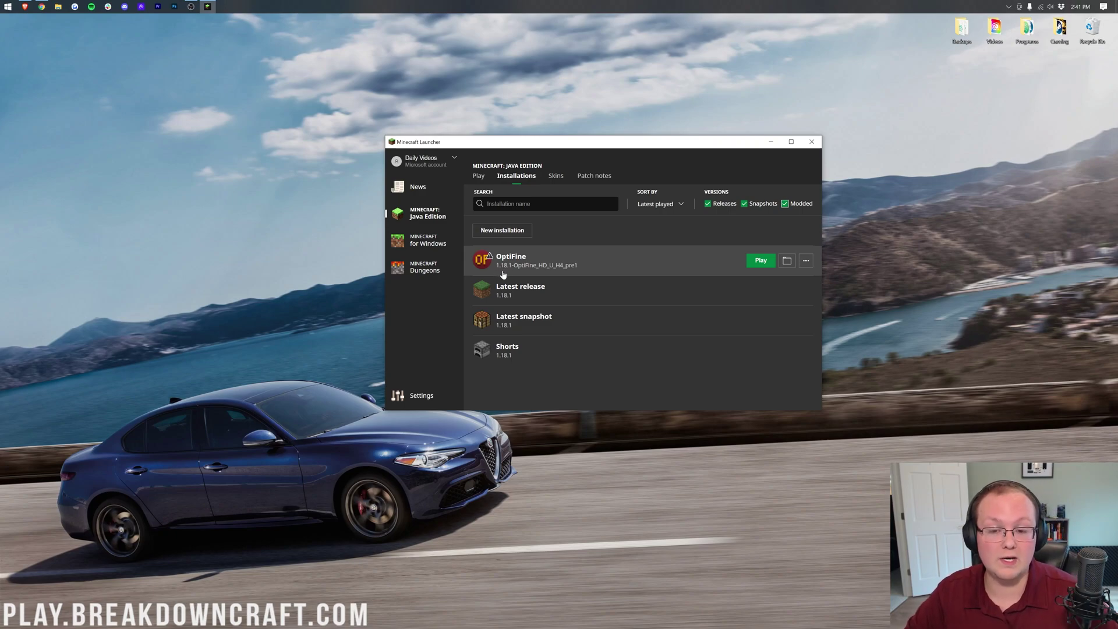
left_click(514, 234)
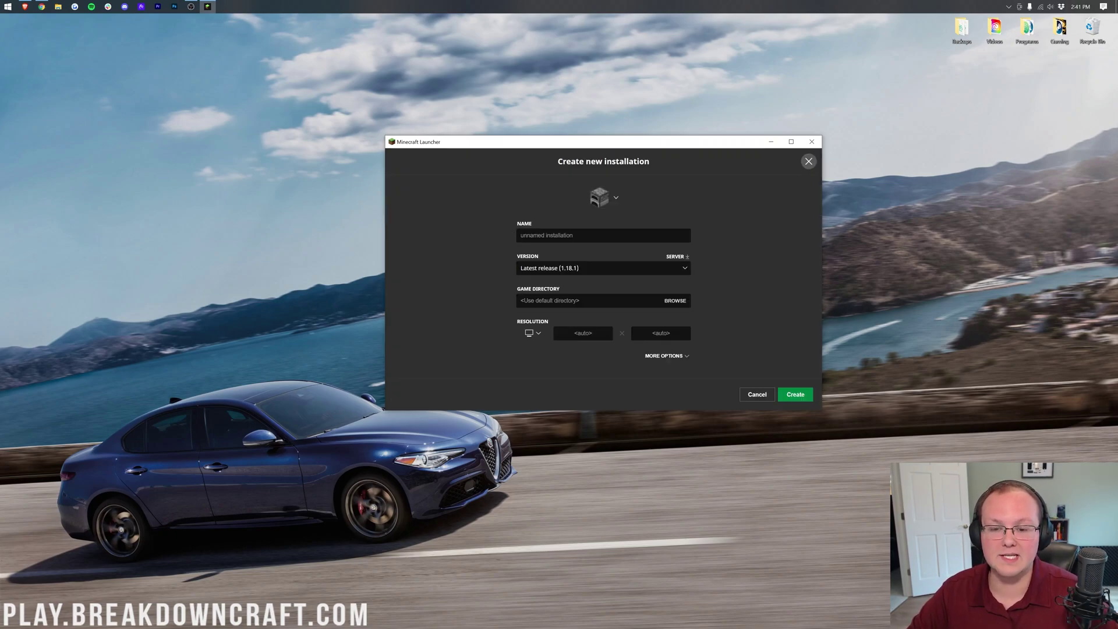
Create a Play.BreakdownCraft.com installation on 1.18.1-OptiFine_HD_U_H4_pre1 at 1920x1080 and play it.
type("Play.BreakdownCraft.com")
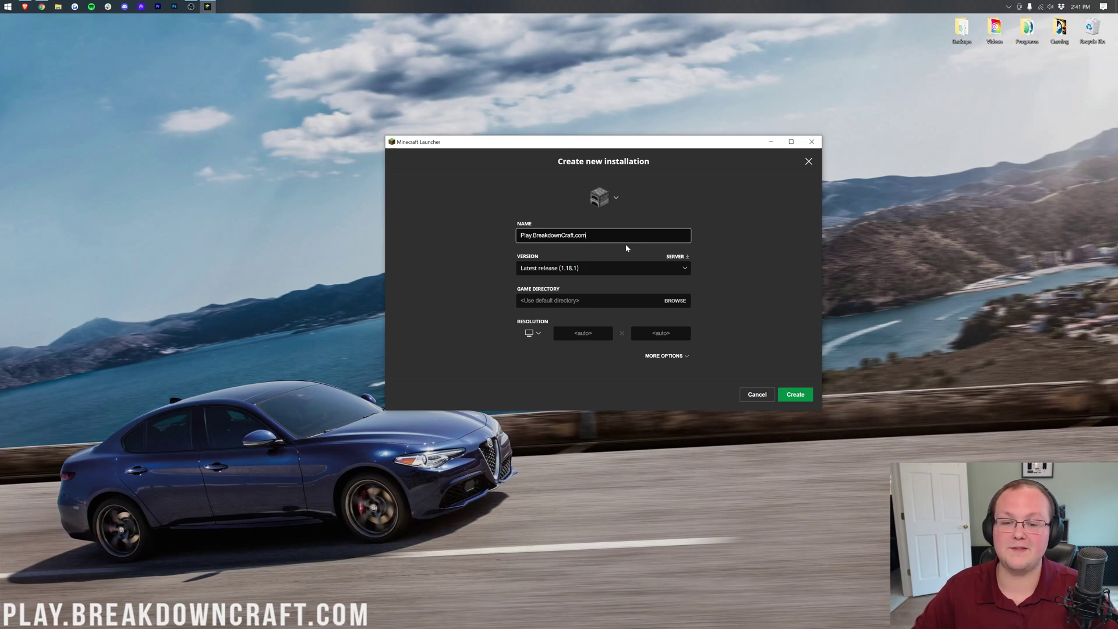
left_click(599, 268)
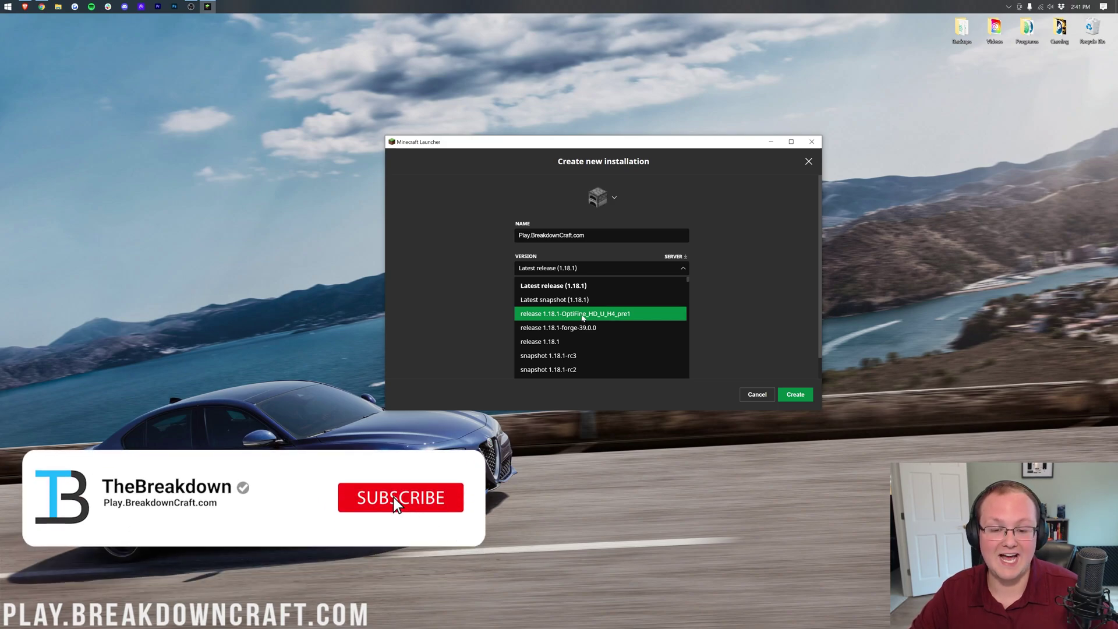
scroll(582, 317, "down", 5)
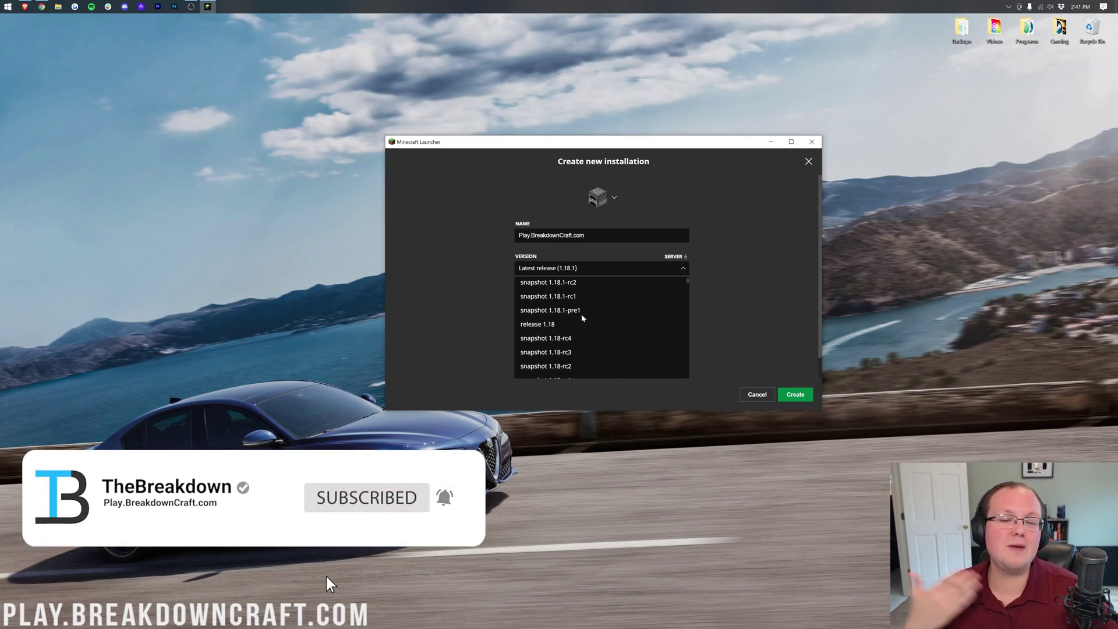
scroll(582, 317, "up", 5)
left_click(583, 315)
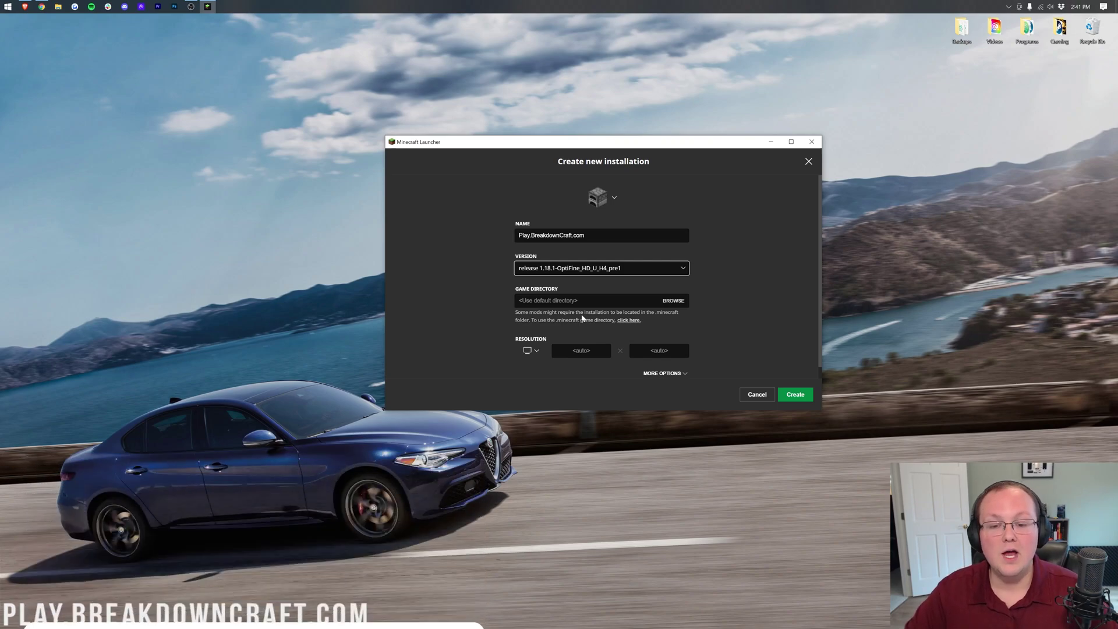
left_click(531, 350)
left_click(531, 318)
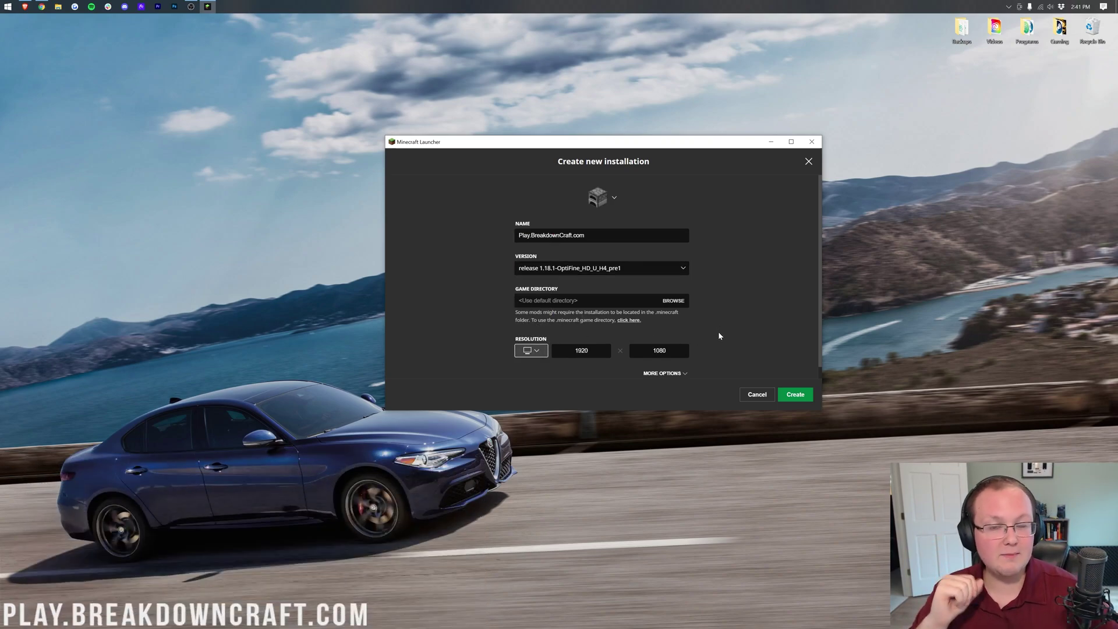
left_click(795, 395)
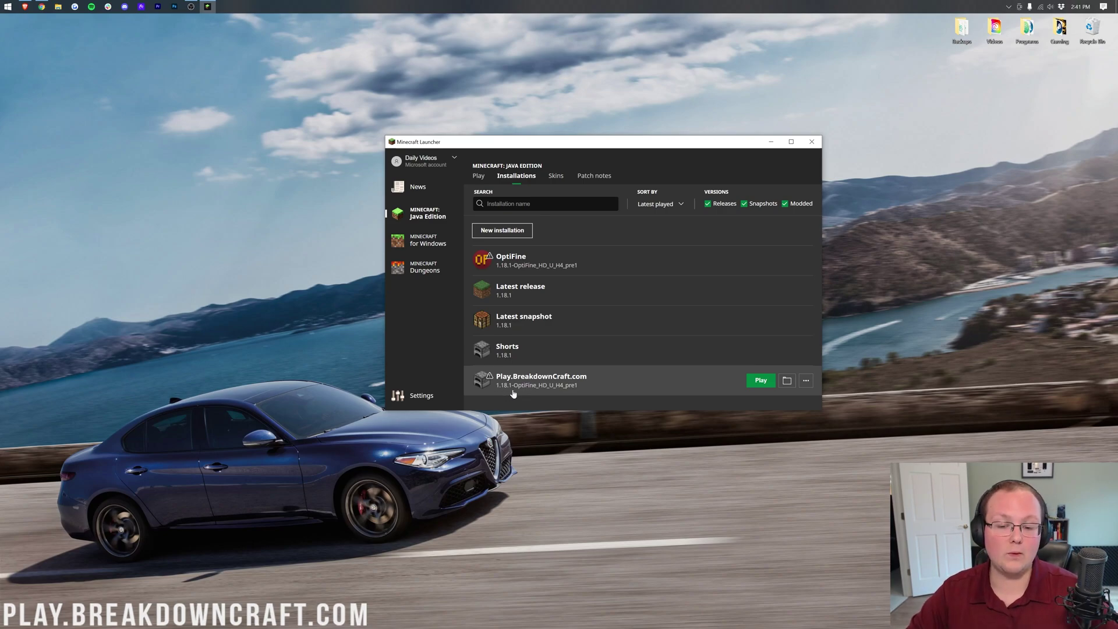
left_click(760, 380)
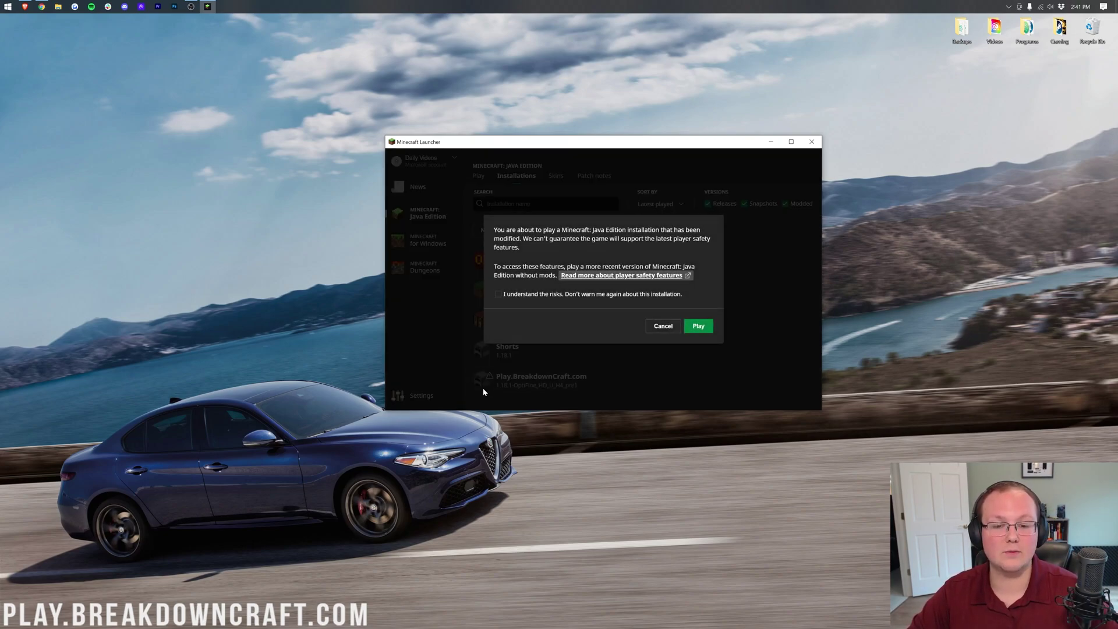
Tick 'I understand the risks' and launch the modded game.
left_click(520, 297)
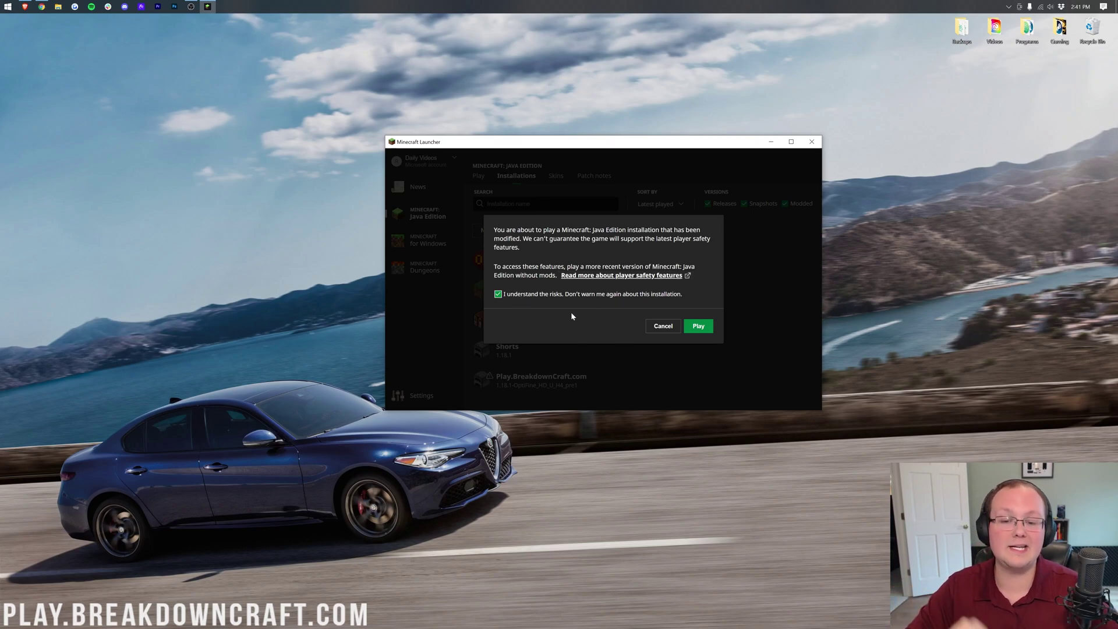
left_click(678, 325)
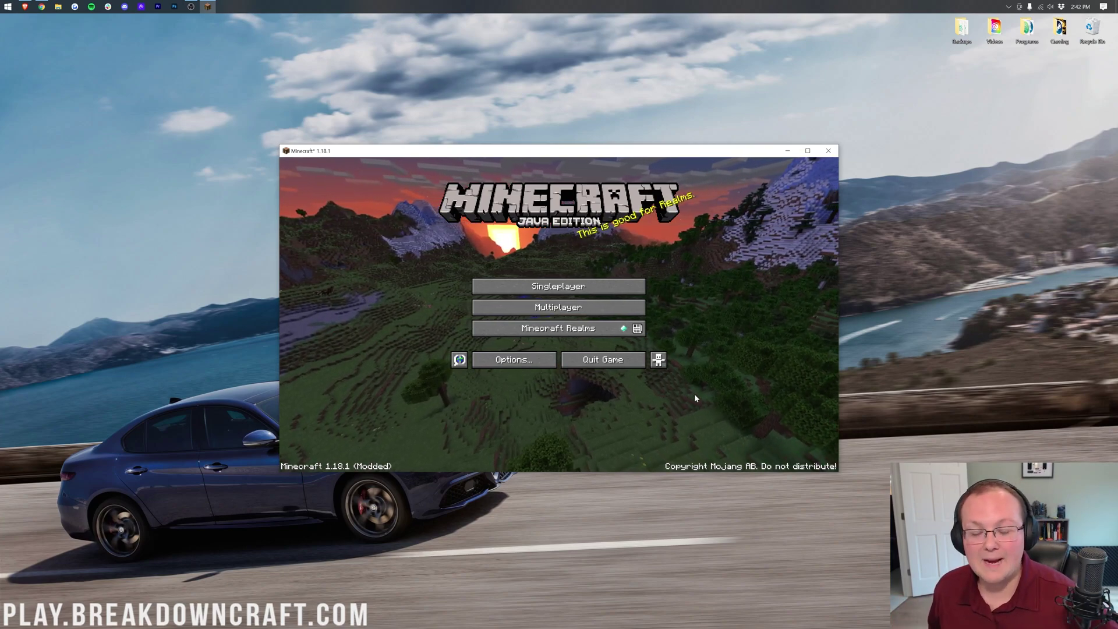
Go to Options > Video Settings > Shaders, checking Quality settings, until the antialiasing notice appears.
left_click(513, 362)
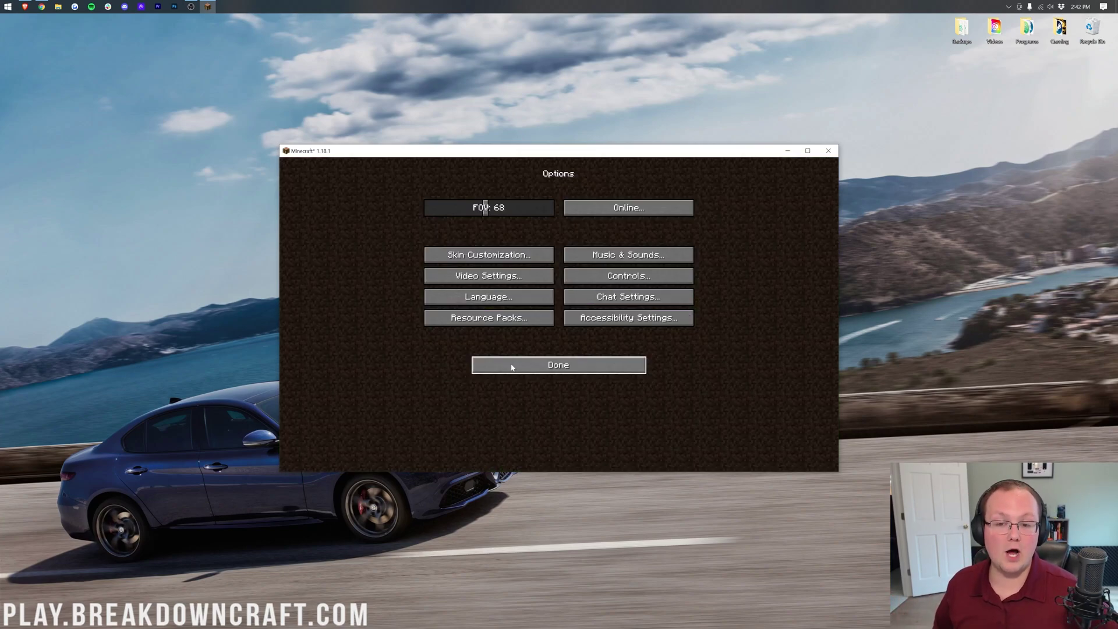
left_click(504, 277)
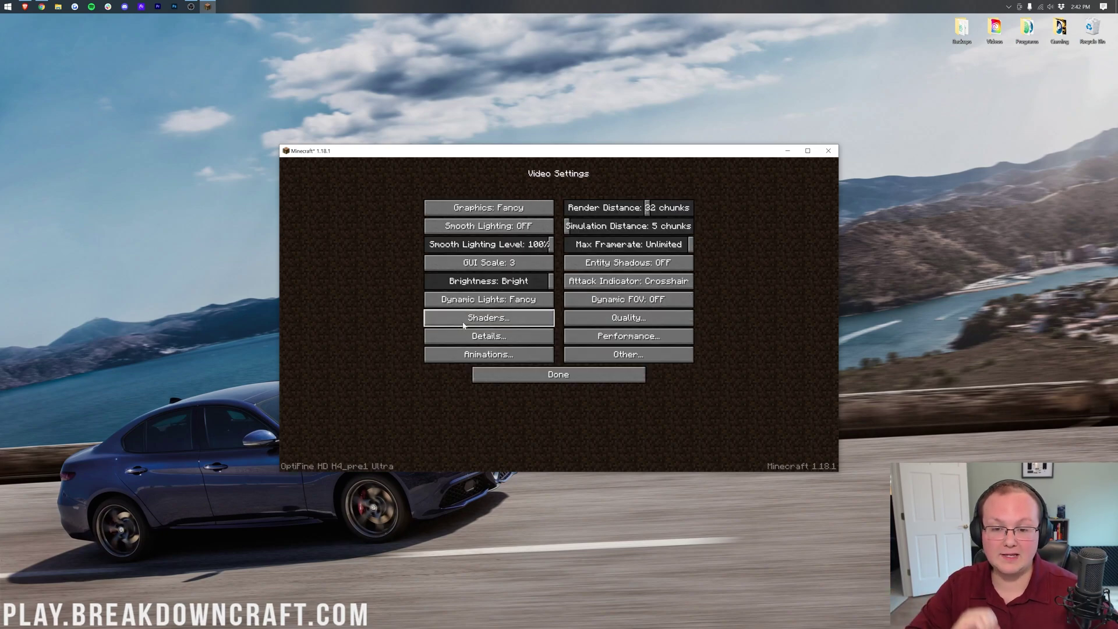
left_click(464, 325)
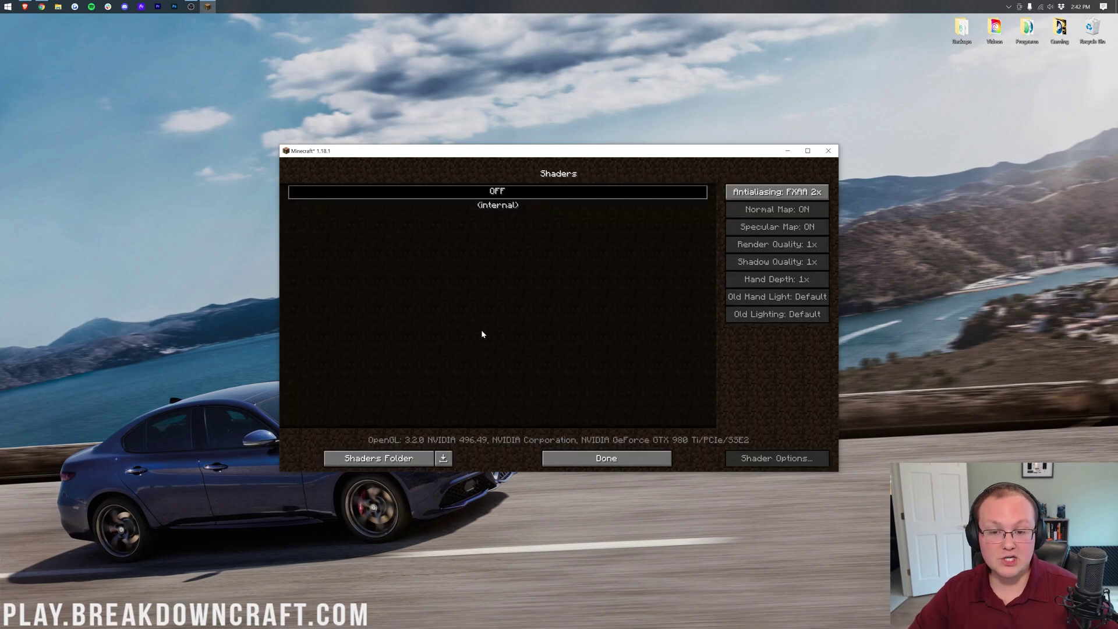
left_click(588, 456)
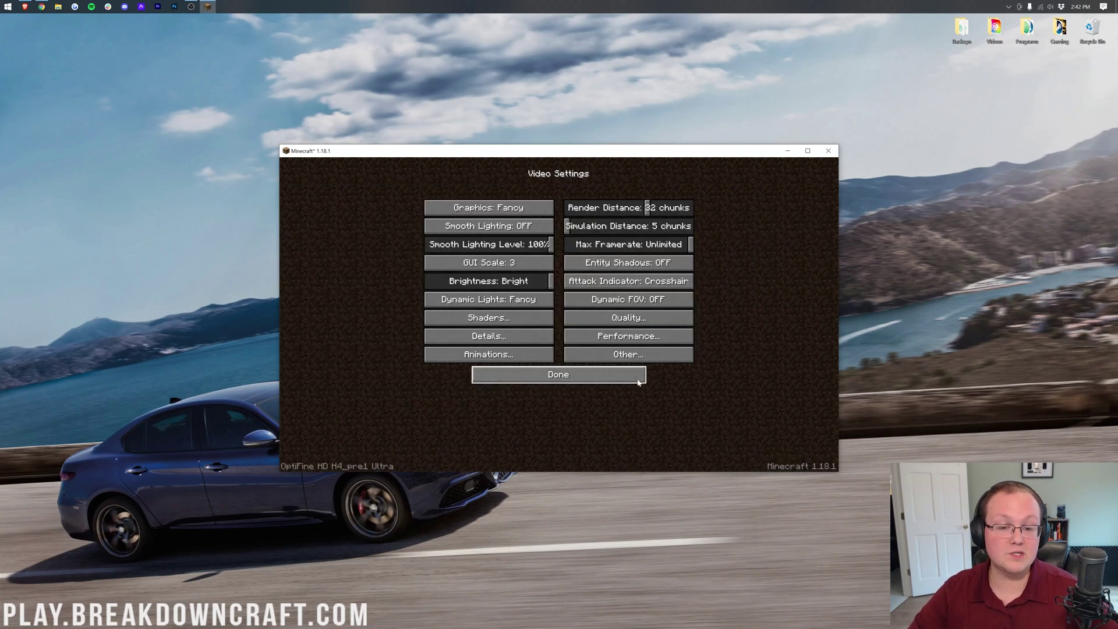
left_click(628, 320)
left_click(576, 377)
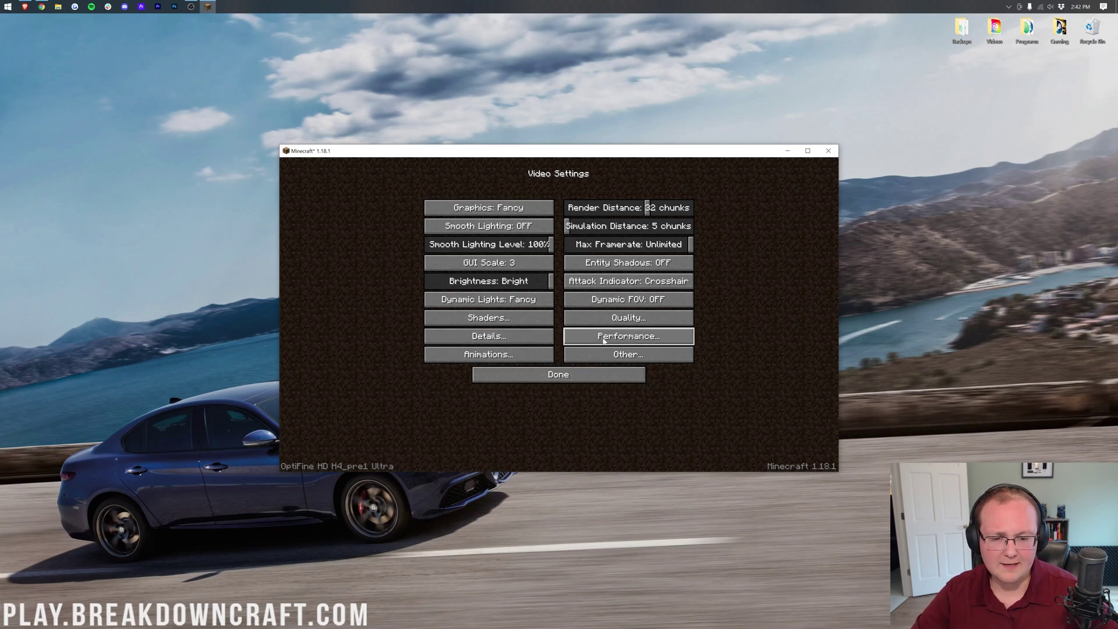
left_click(547, 319)
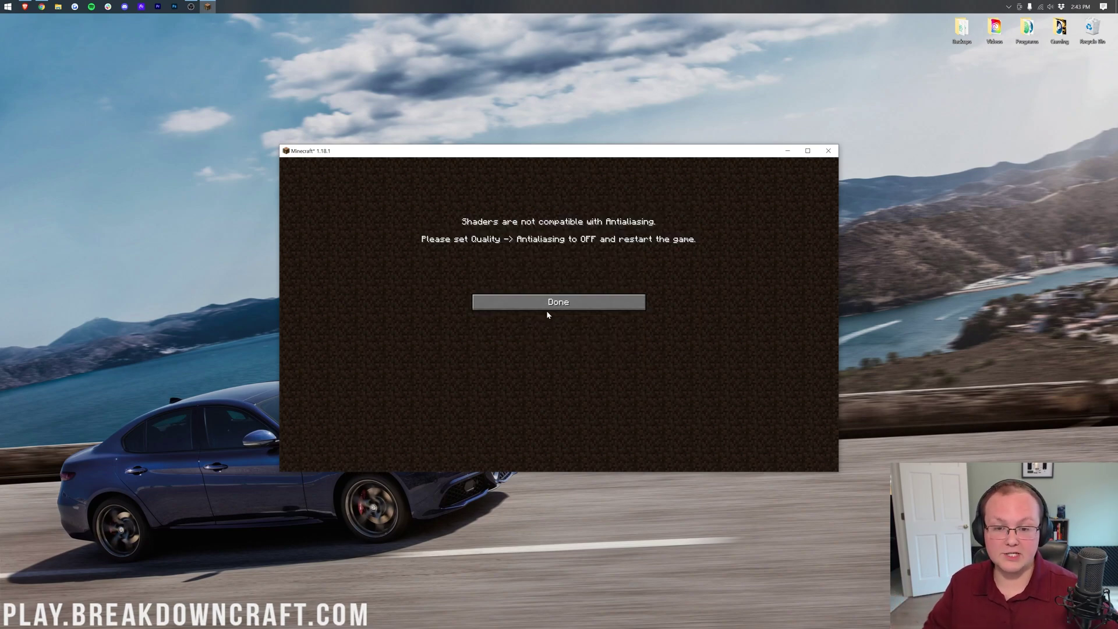
Set Antialiasing to OFF in the Quality settings.
left_click(547, 307)
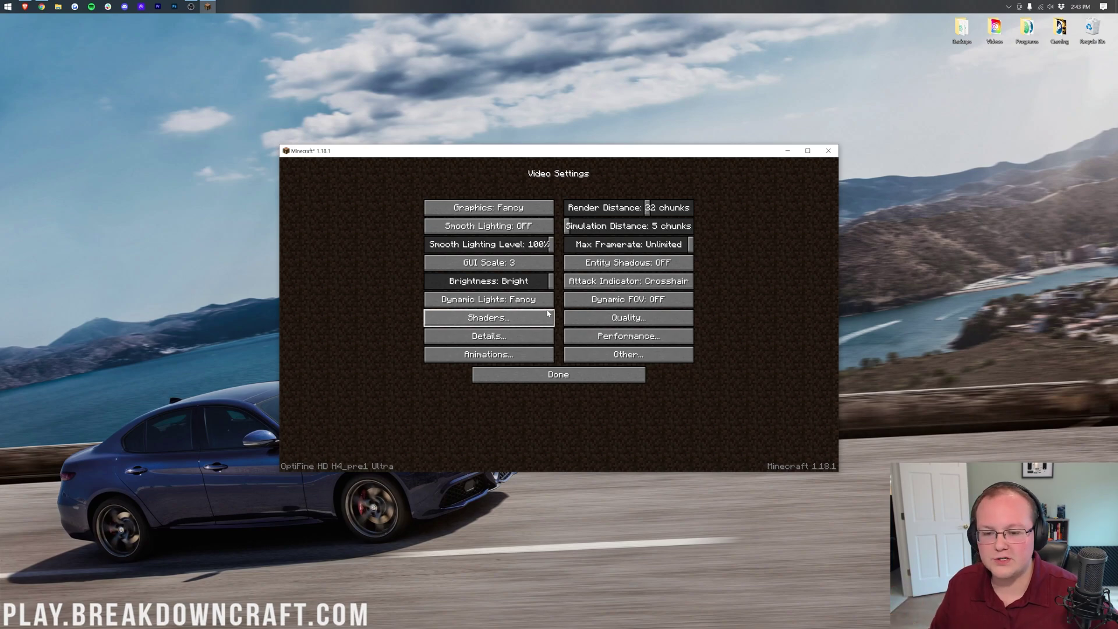
left_click(543, 318)
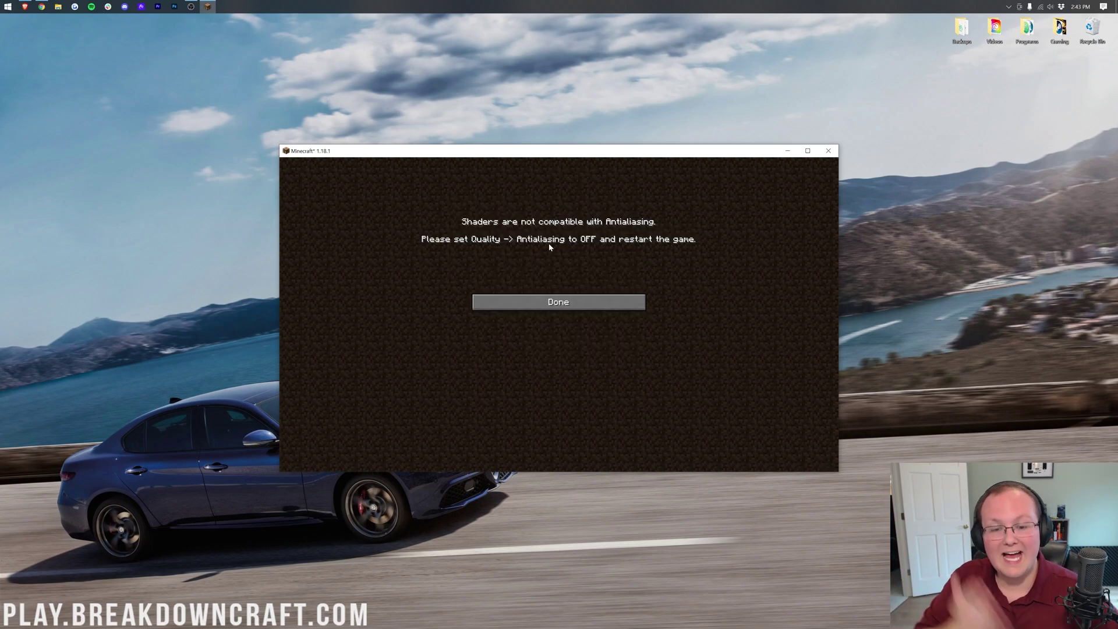
left_click(577, 307)
left_click(616, 322)
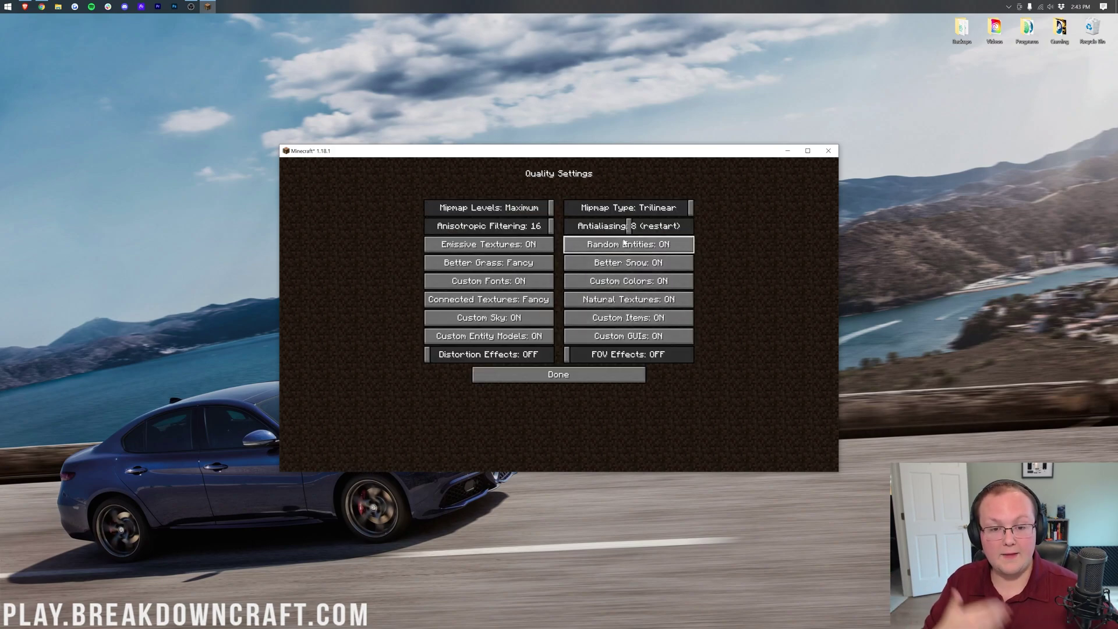
left_click_drag(627, 222, 551, 227)
left_click(523, 378)
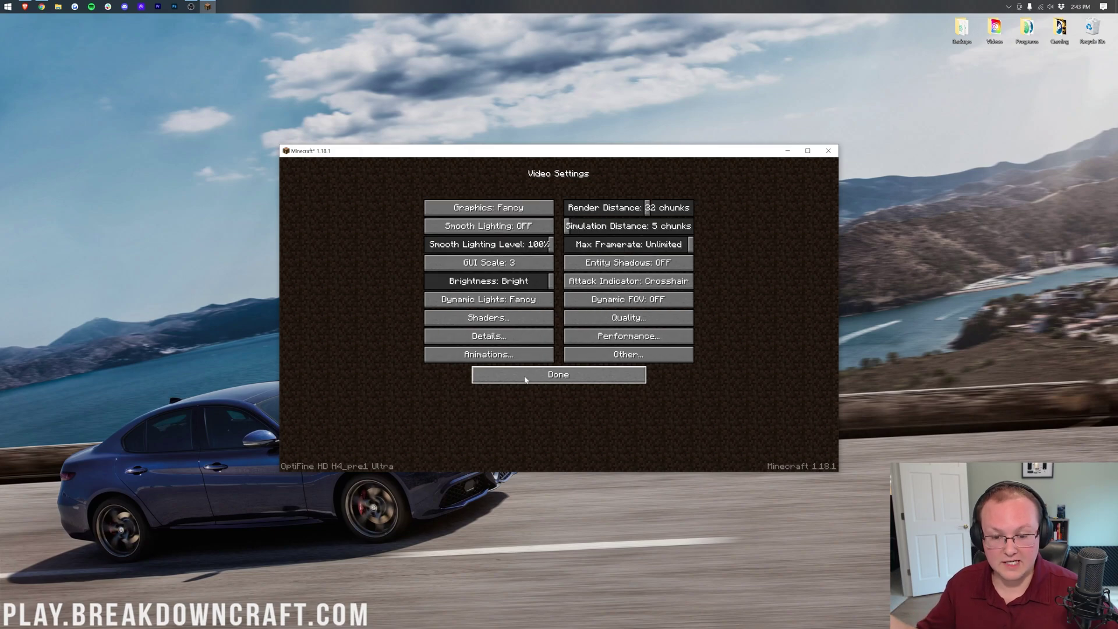
Return to the title screen and reopen Options > Video Settings > Shaders.
left_click(492, 326)
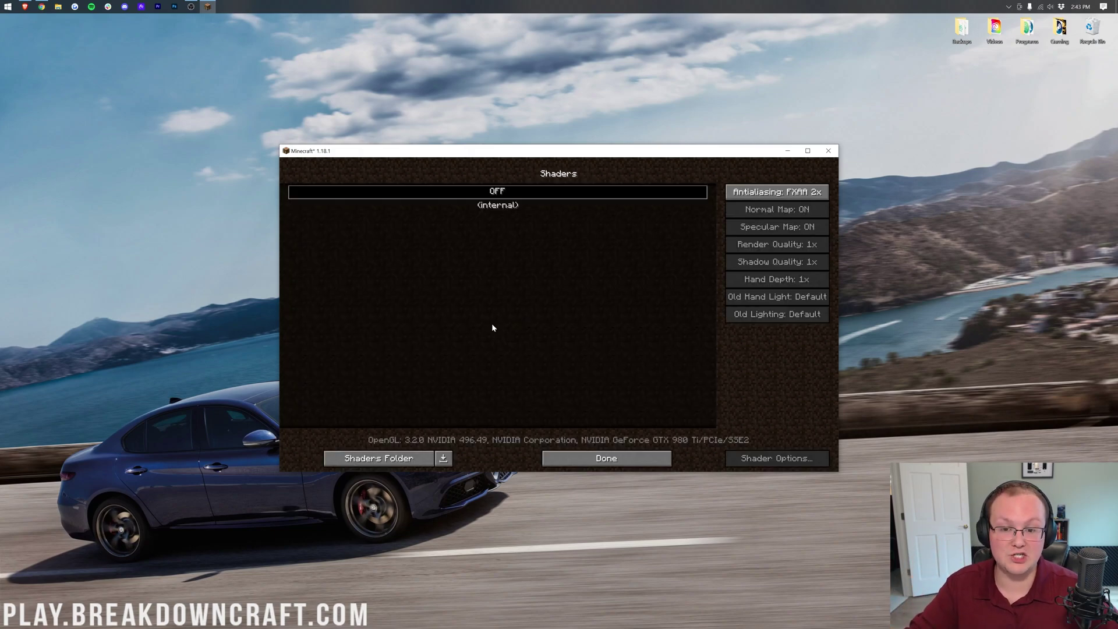
left_click(604, 459)
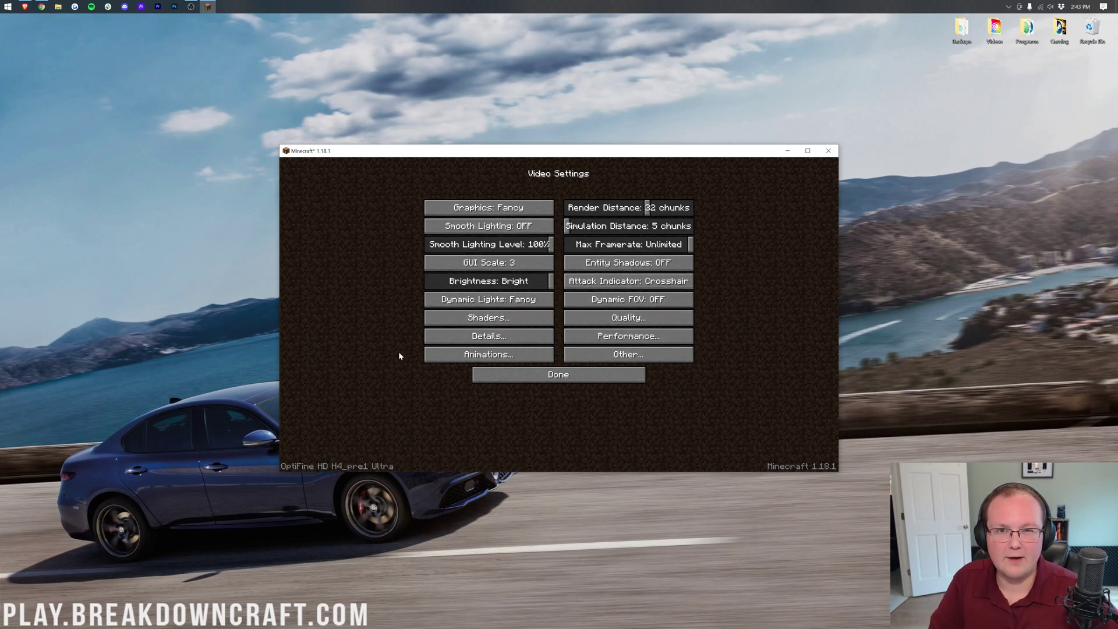
mouse_move(584, 247)
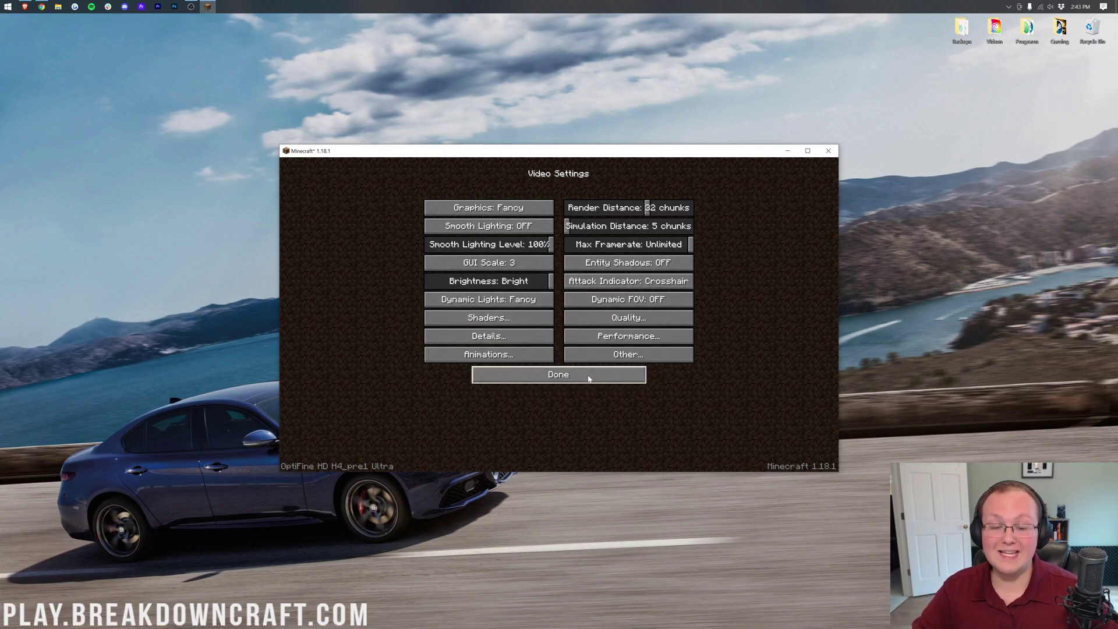
left_click(588, 378)
left_click(585, 368)
left_click(515, 358)
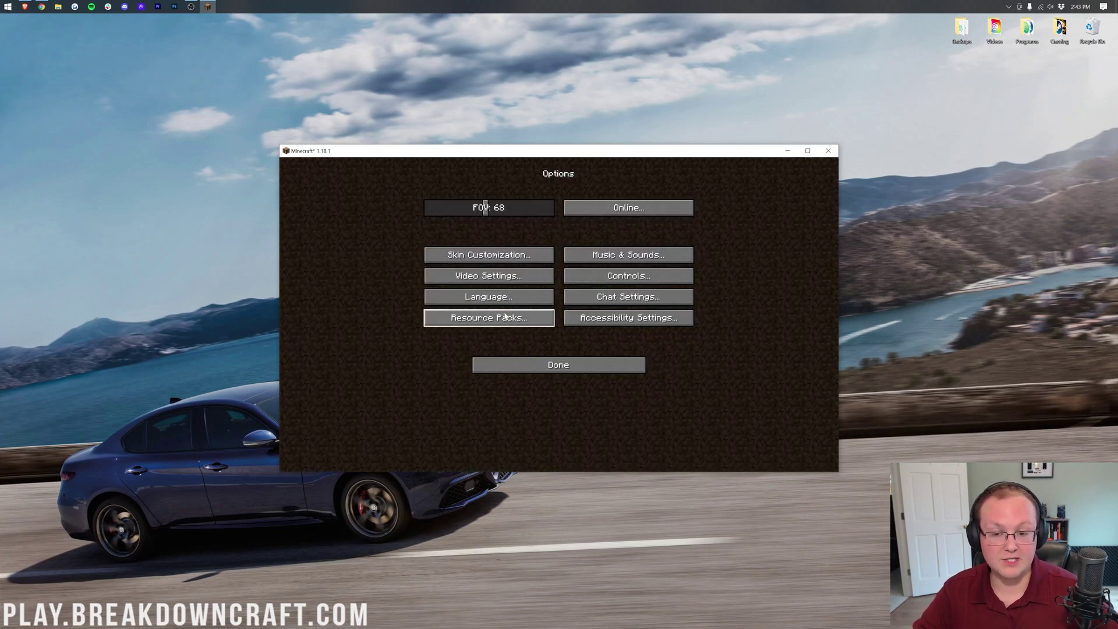
left_click(488, 276)
left_click(495, 322)
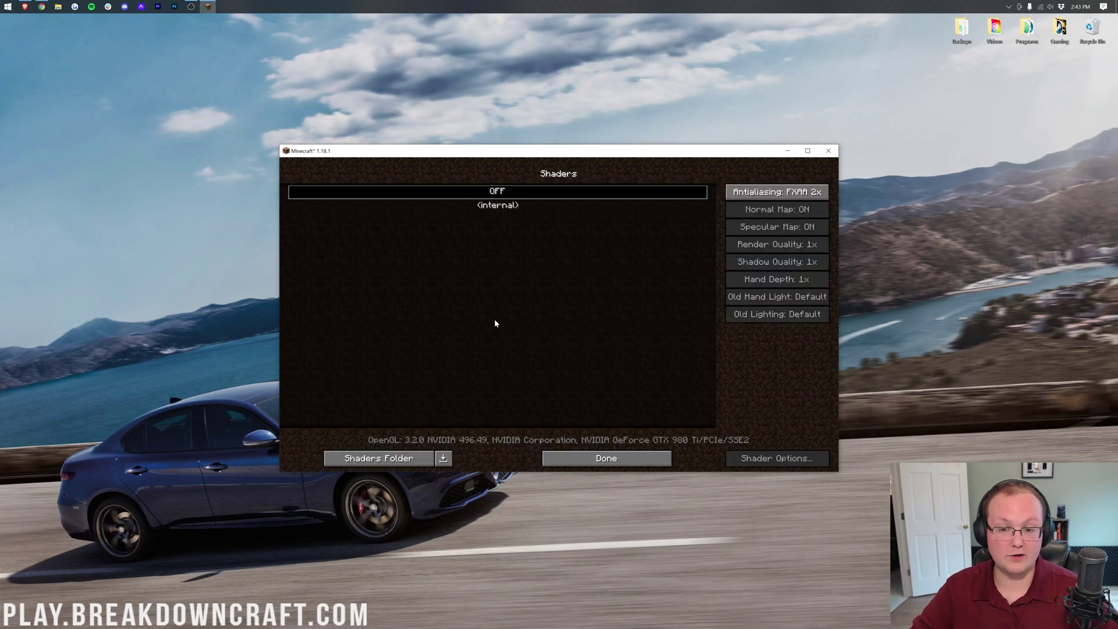
Open the shaderpacks folder and arrange it over the game with the desktop zips visible.
left_click(375, 458)
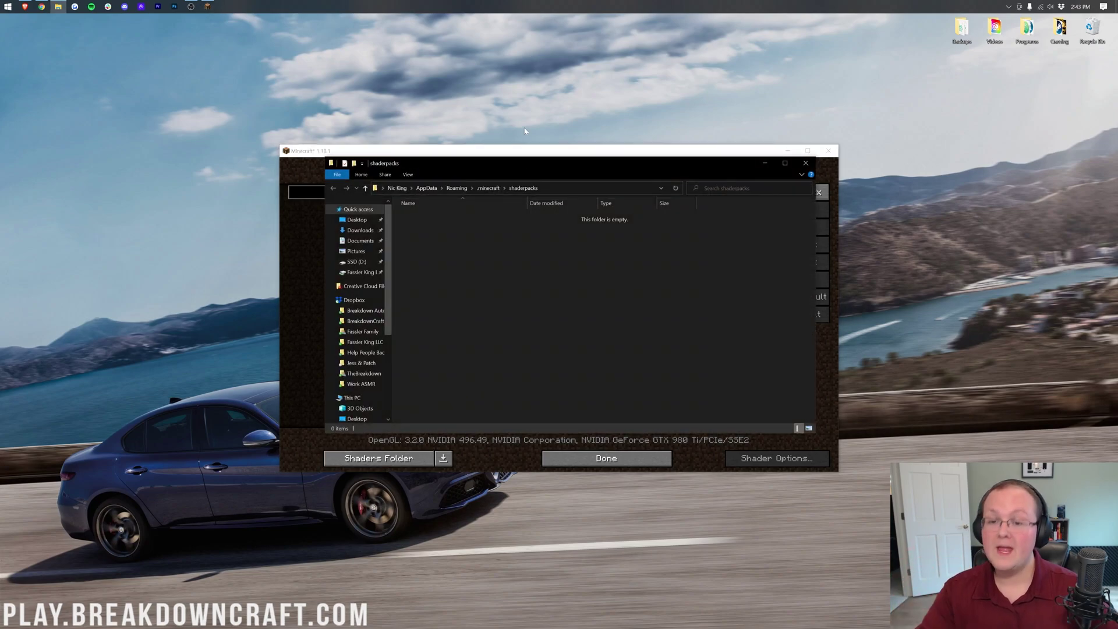
left_click_drag(521, 147, 521, 181)
left_click_drag(593, 149, 463, 110)
left_click_drag(502, 177, 501, 145)
left_click(376, 449)
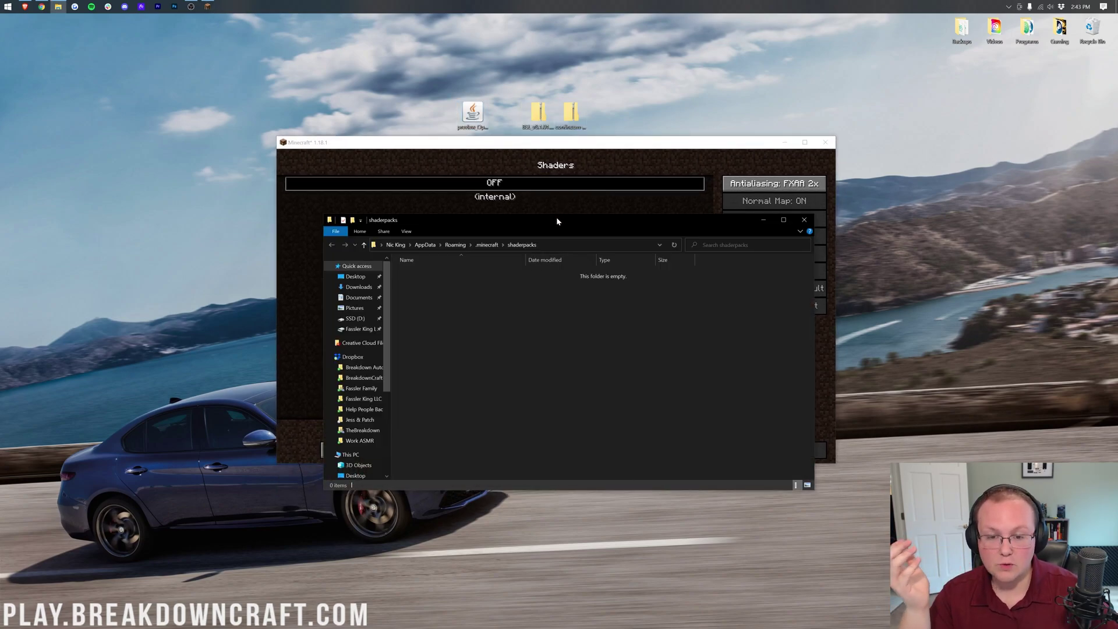
left_click_drag(557, 220, 552, 180)
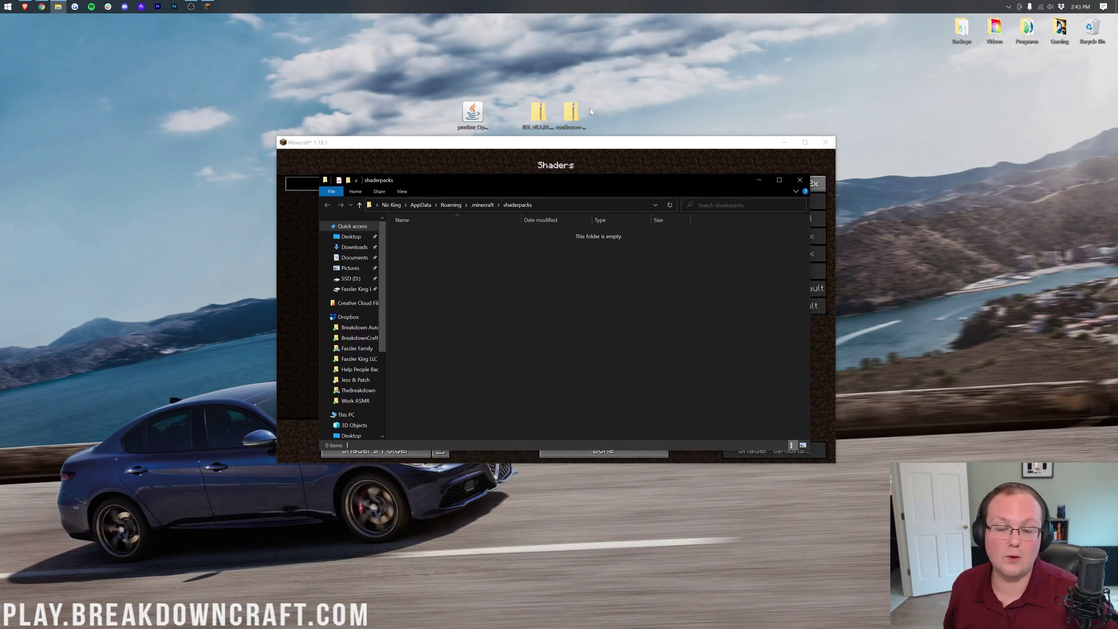
Move BSL_v8.1.01.zip and continuum-2.0.4.zip into shaderpacks, close the folder, keep shaders OFF.
left_click(536, 117)
left_click_drag(603, 114, 527, 131)
left_click_drag(533, 119, 589, 322)
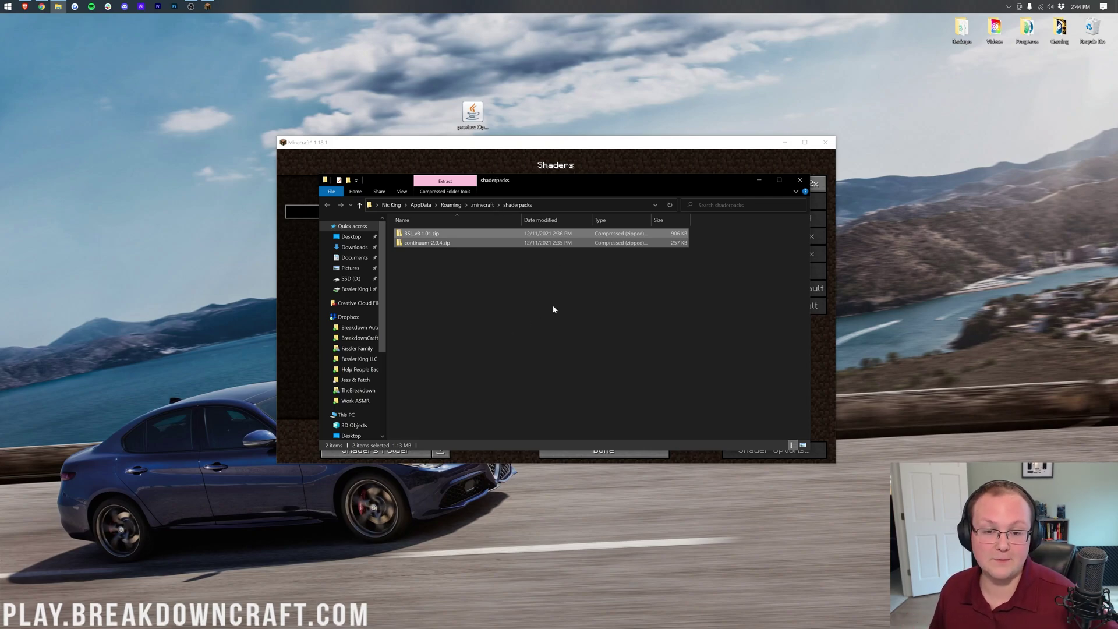
left_click(800, 180)
left_click(499, 184)
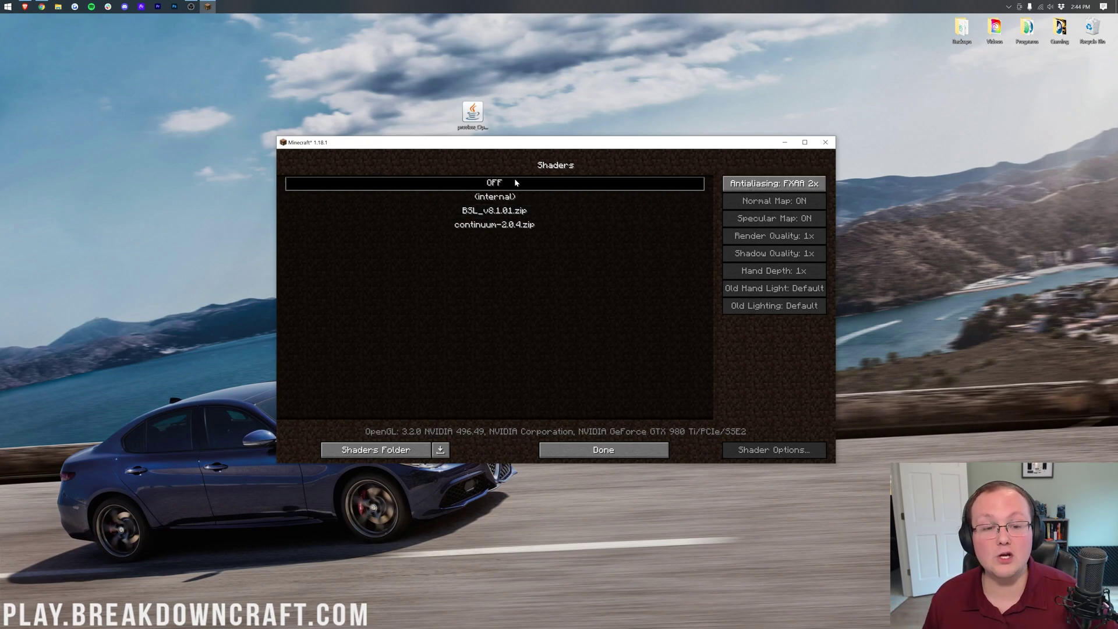
Select BSL_v8.1.01.zip as the shader pack and open its Shader Options.
left_click(505, 211)
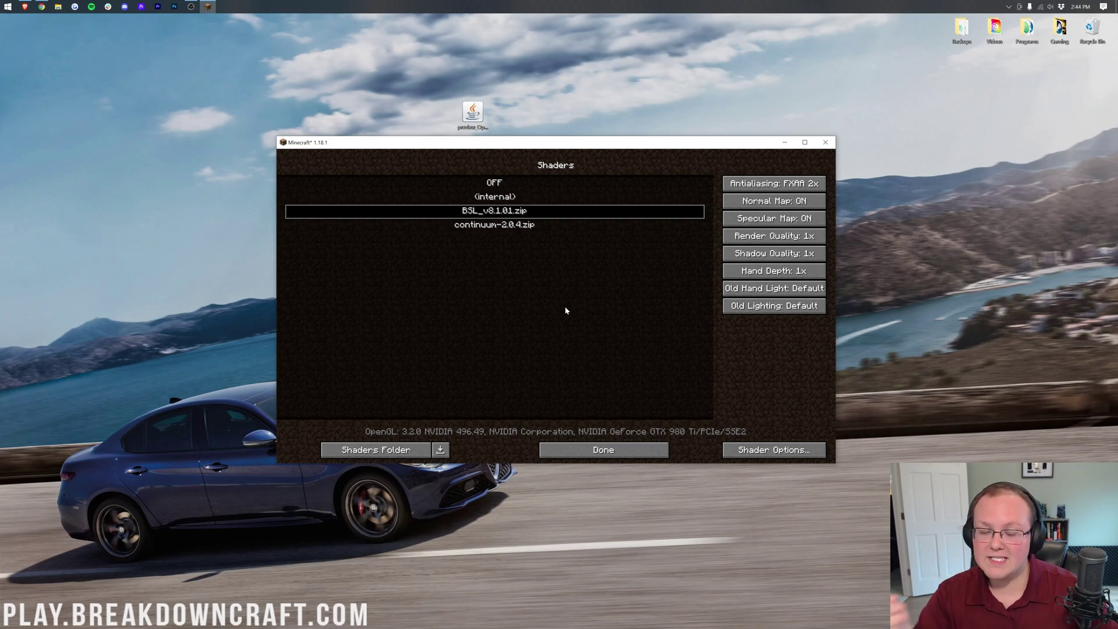
left_click(779, 450)
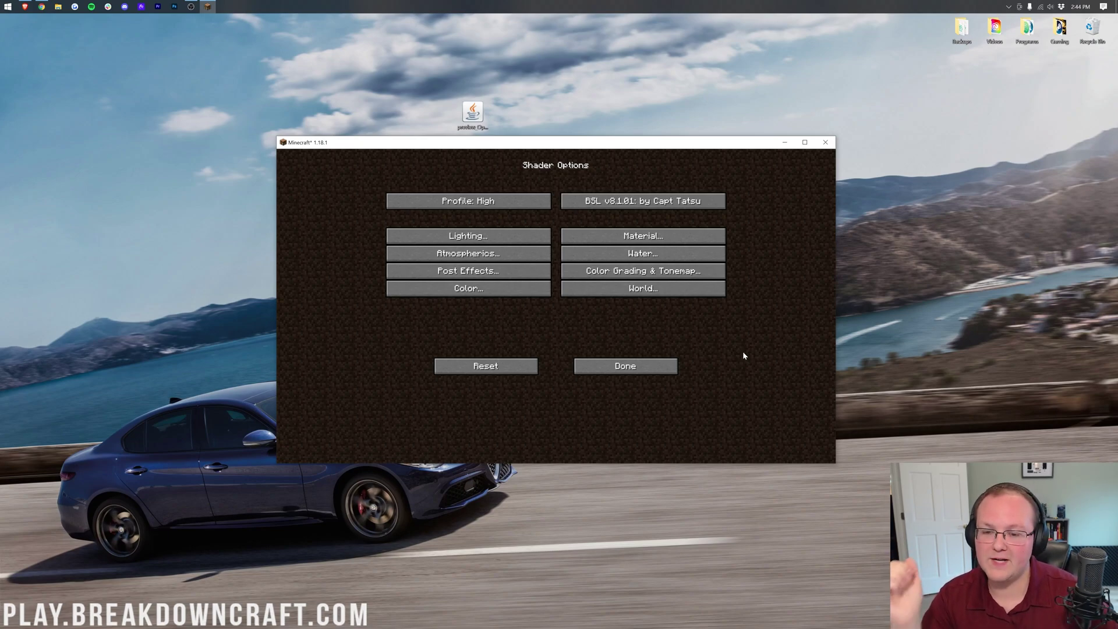
Lower BSL's Shadowmap Quality to Very Low (512) in Lighting.
left_click(434, 239)
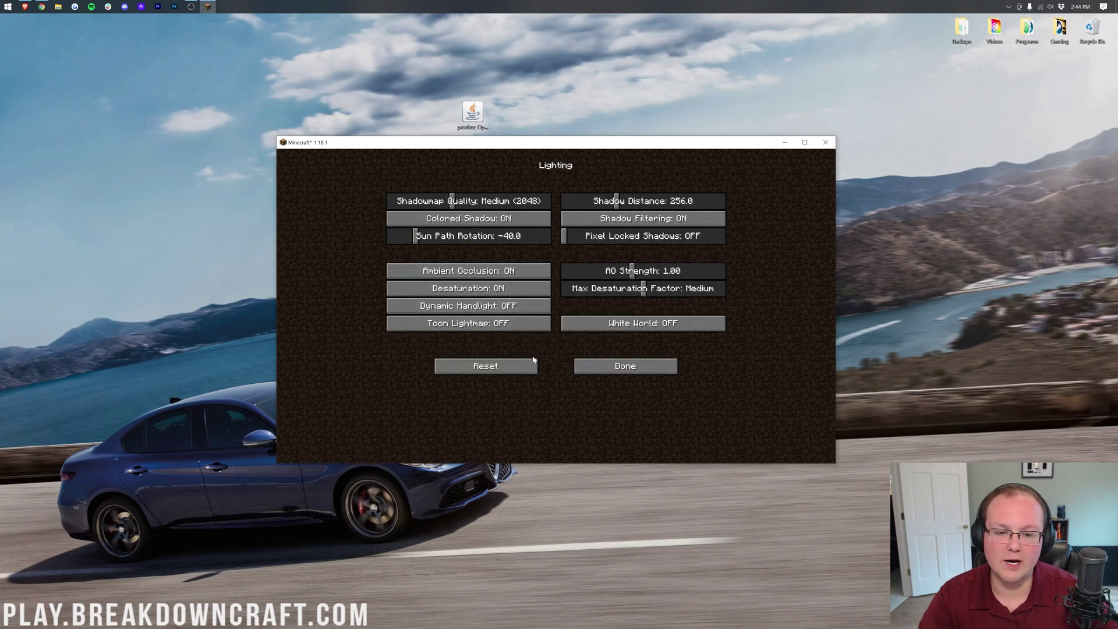
left_click_drag(452, 200, 391, 201)
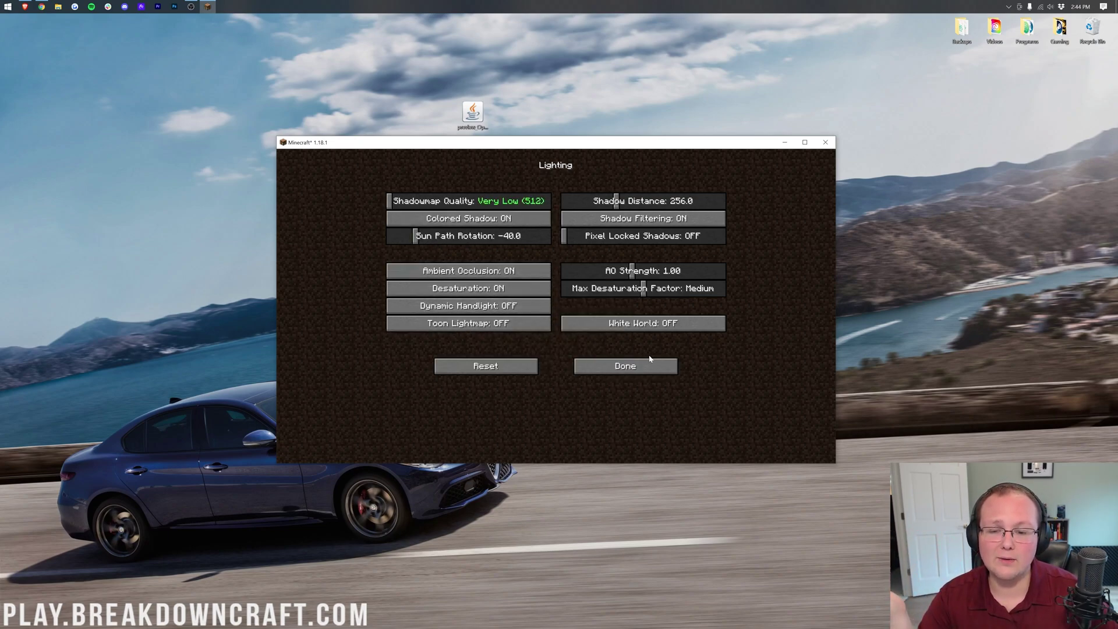
left_click(646, 366)
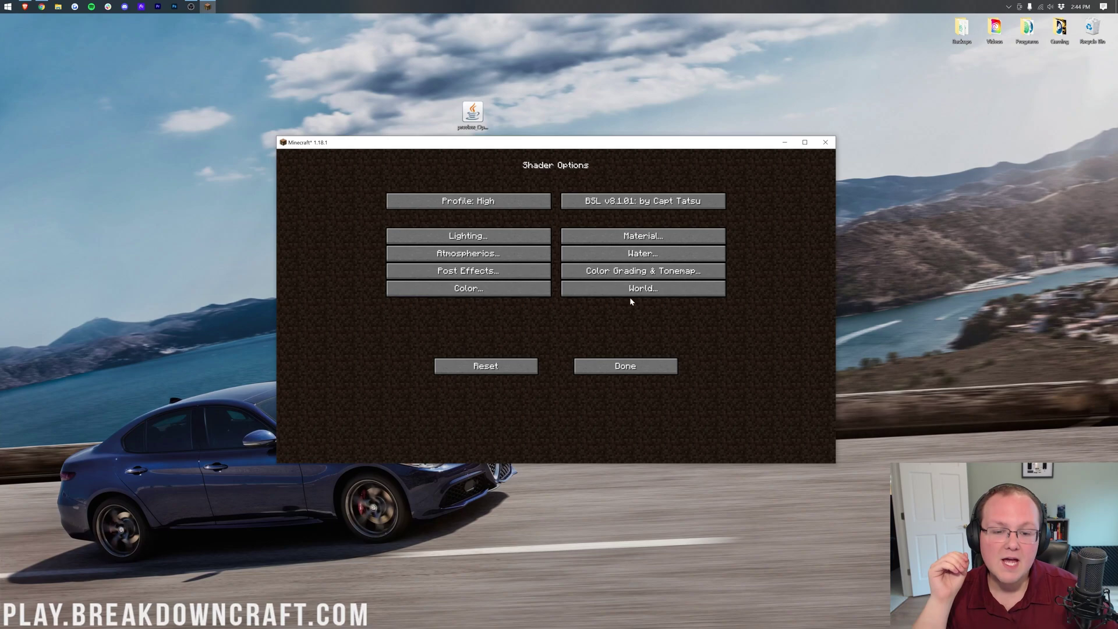
Set BSL's Water Texture Mode to Vanilla and return to the shader pack list.
left_click(599, 256)
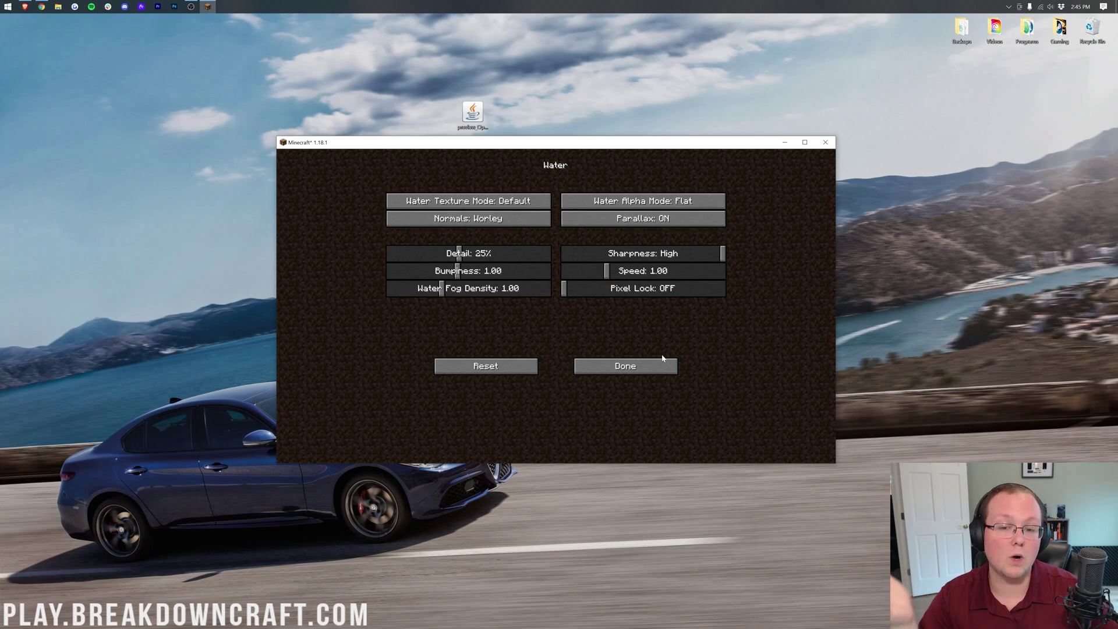
left_click(518, 210)
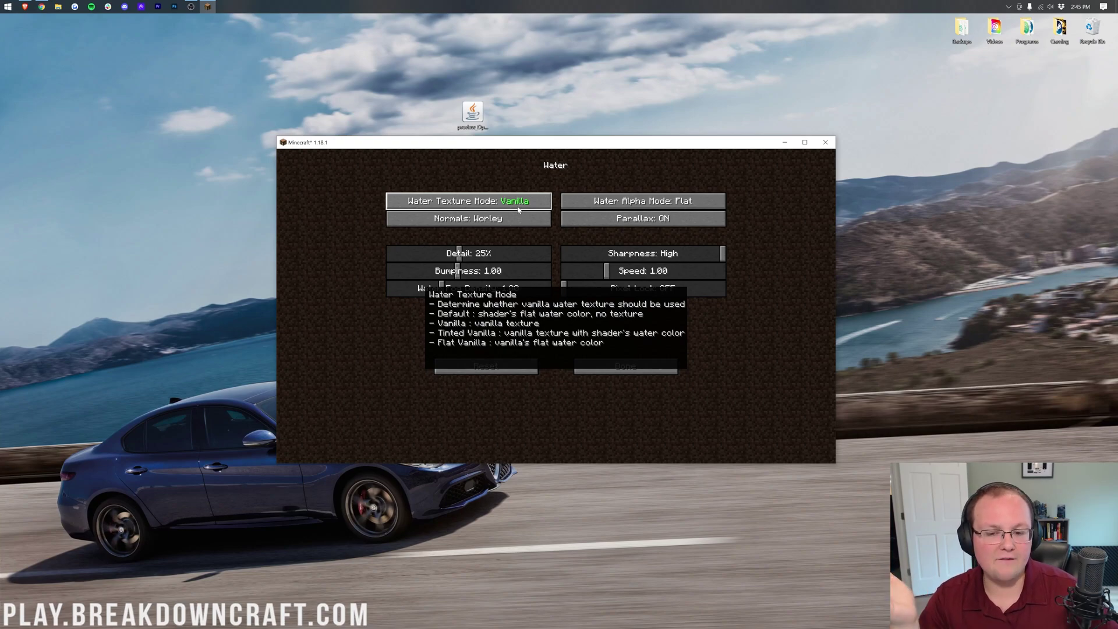
left_click(615, 373)
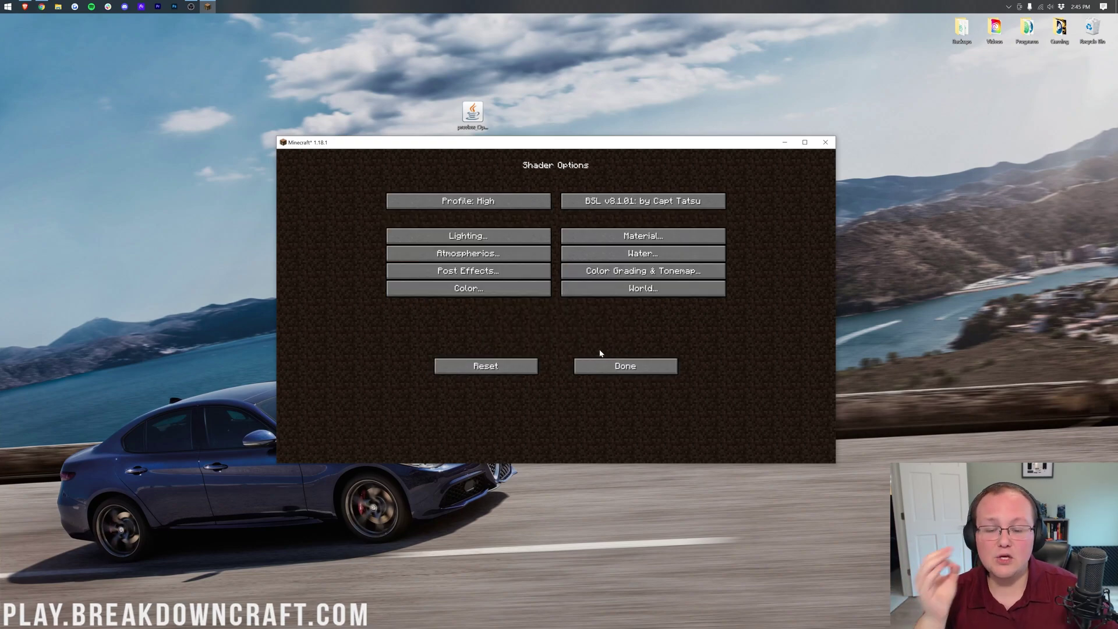
left_click(629, 365)
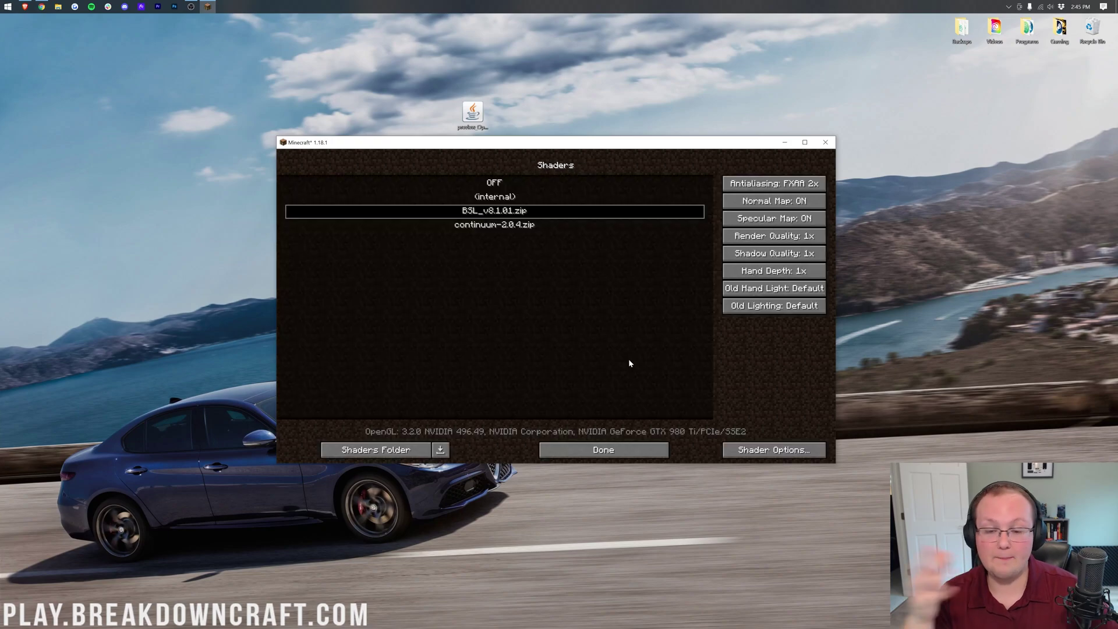
Back out to the title screen and join Play.BreakdownCraft.com from the Multiplayer list.
left_click(622, 447)
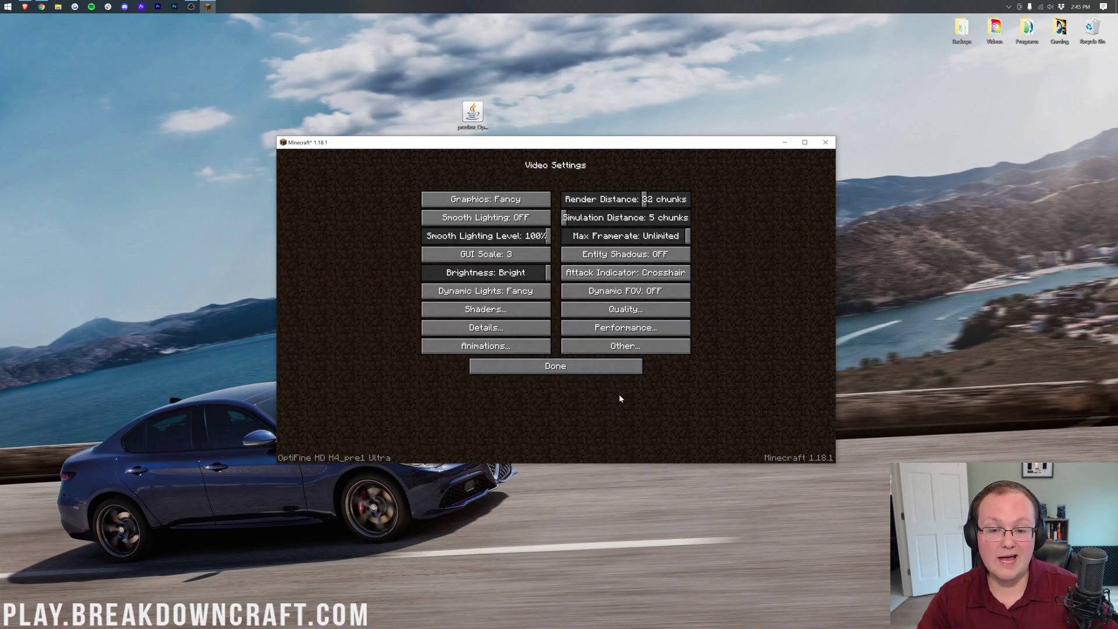
left_click(619, 371)
left_click(563, 364)
left_click(541, 288)
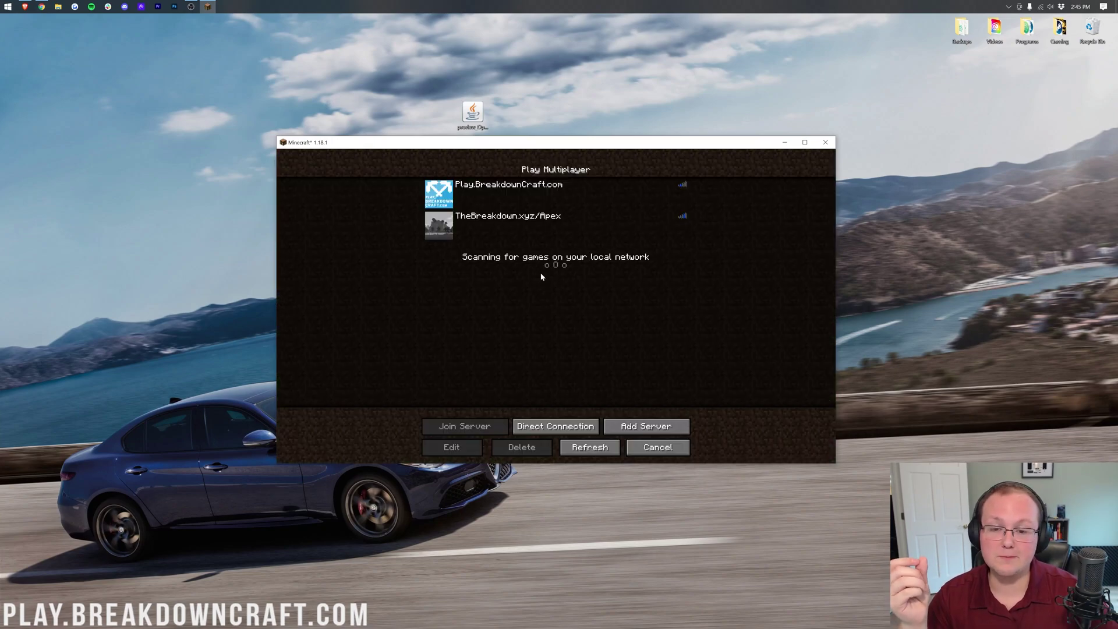
double_click(530, 203)
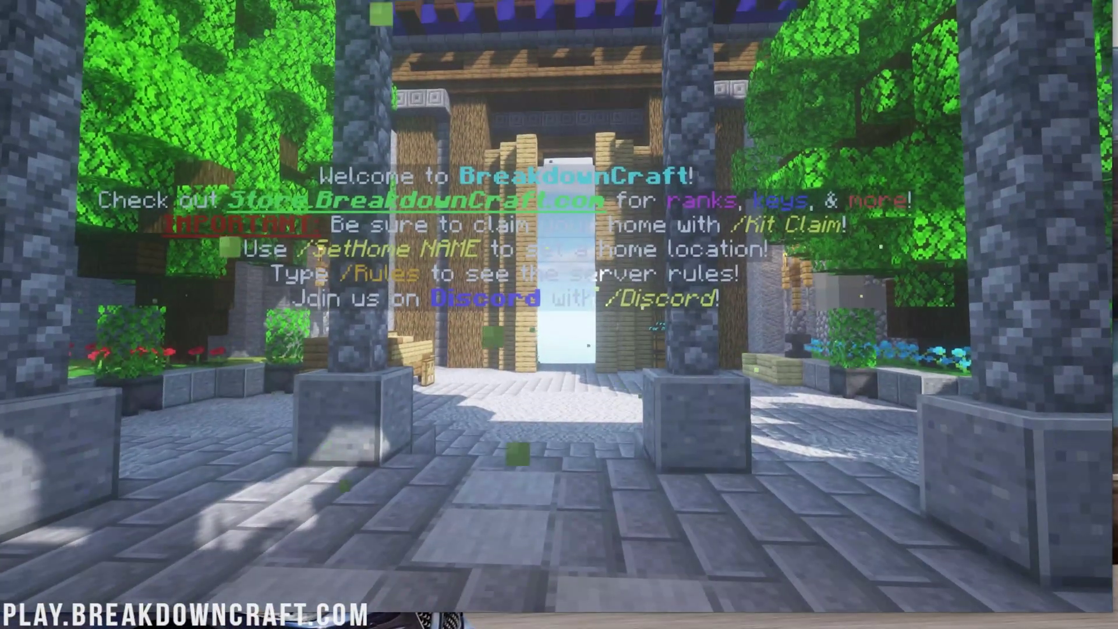
Walk from the pillars through the courtyard into the Survival Guide hall under BSL lighting, then pause the game.
key("w")
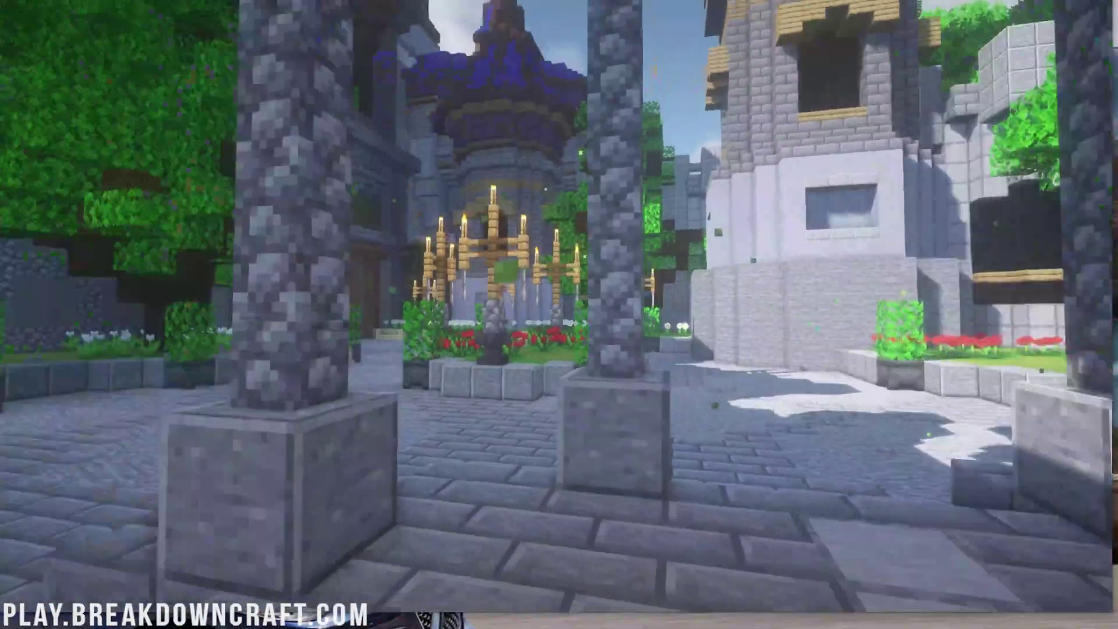
key("w")
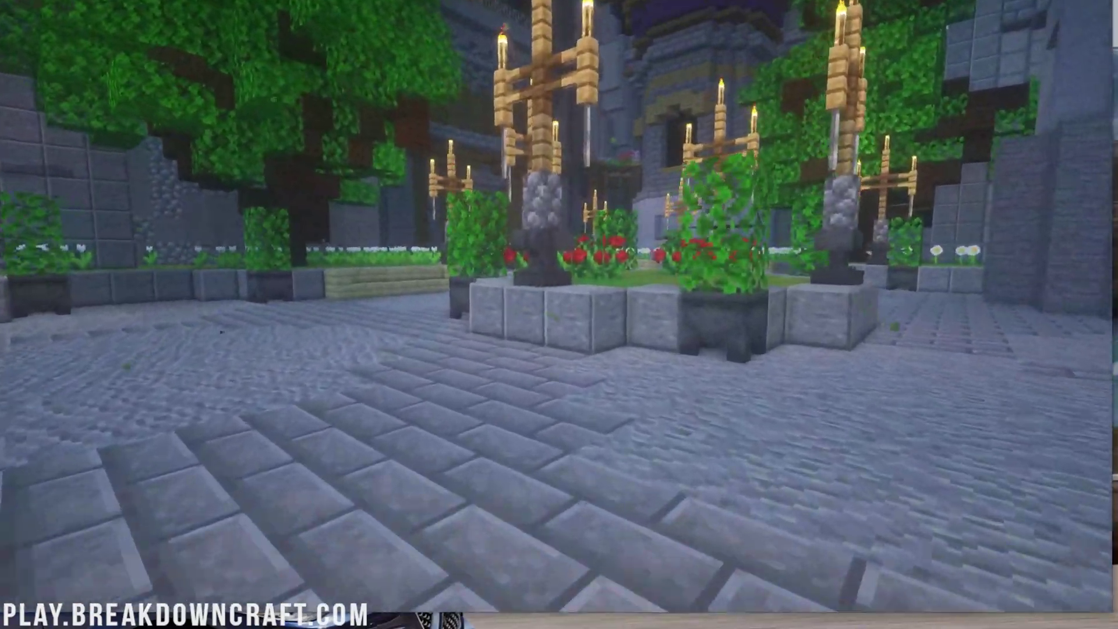
key("w")
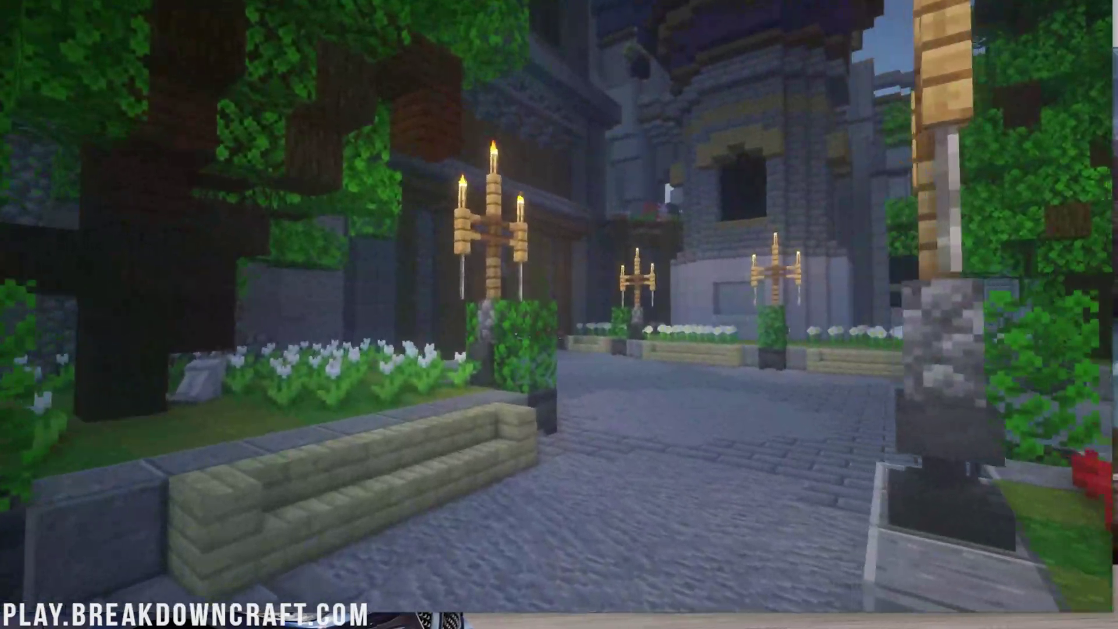
key("w")
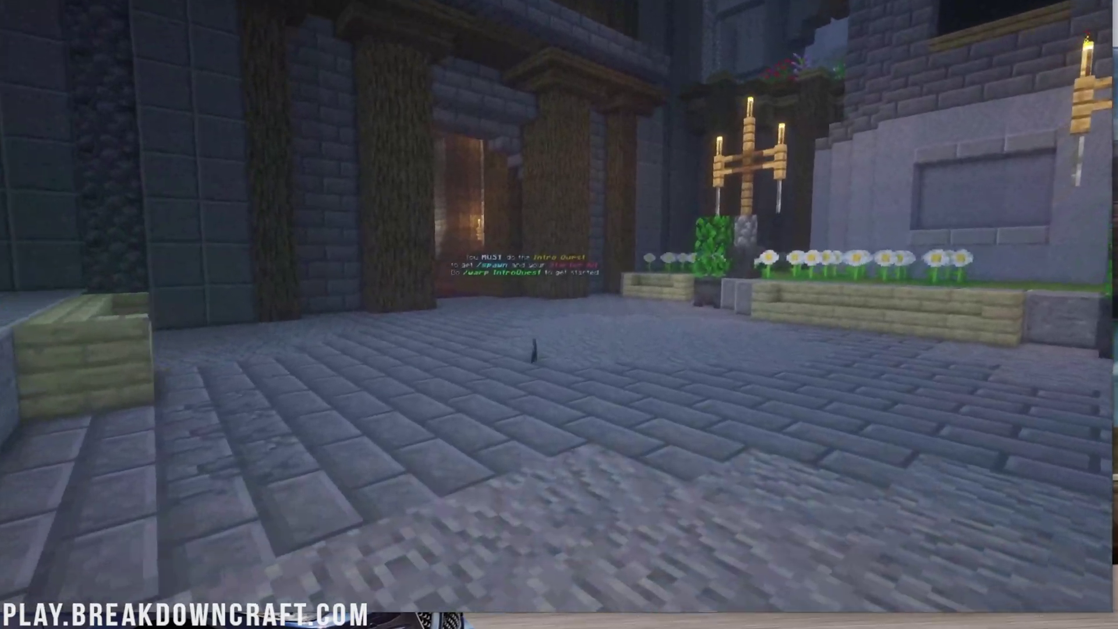
key("w")
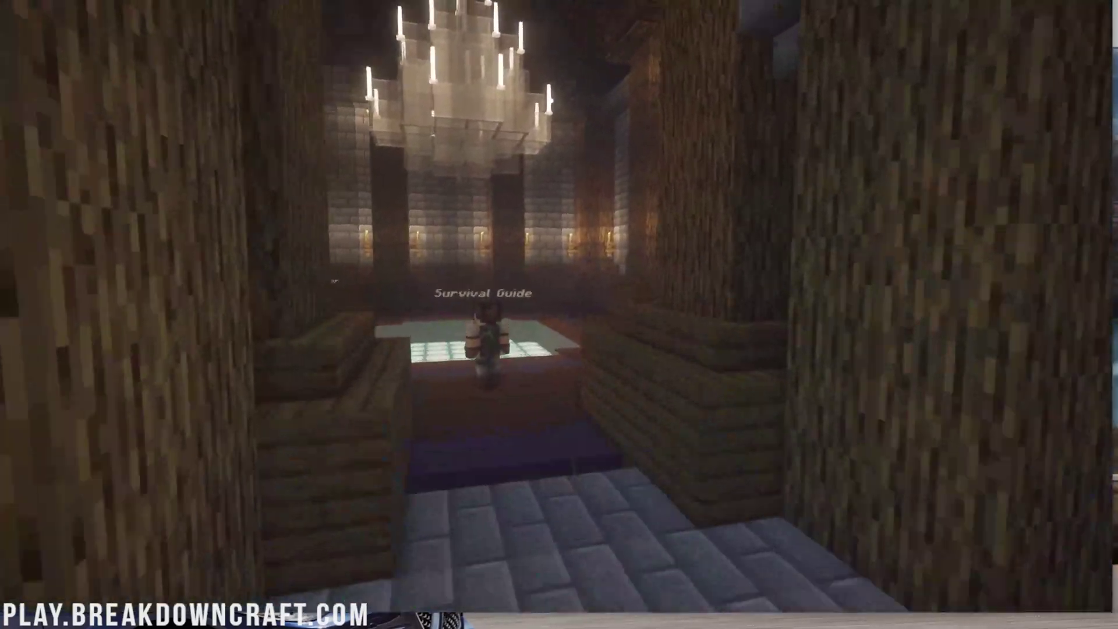
key("w")
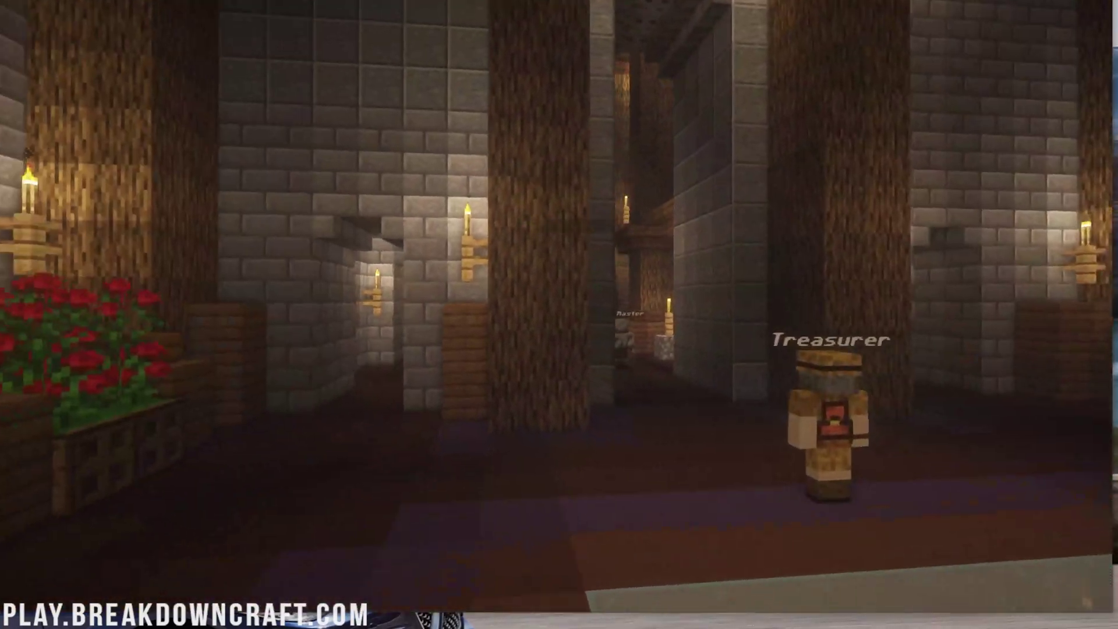
key("w")
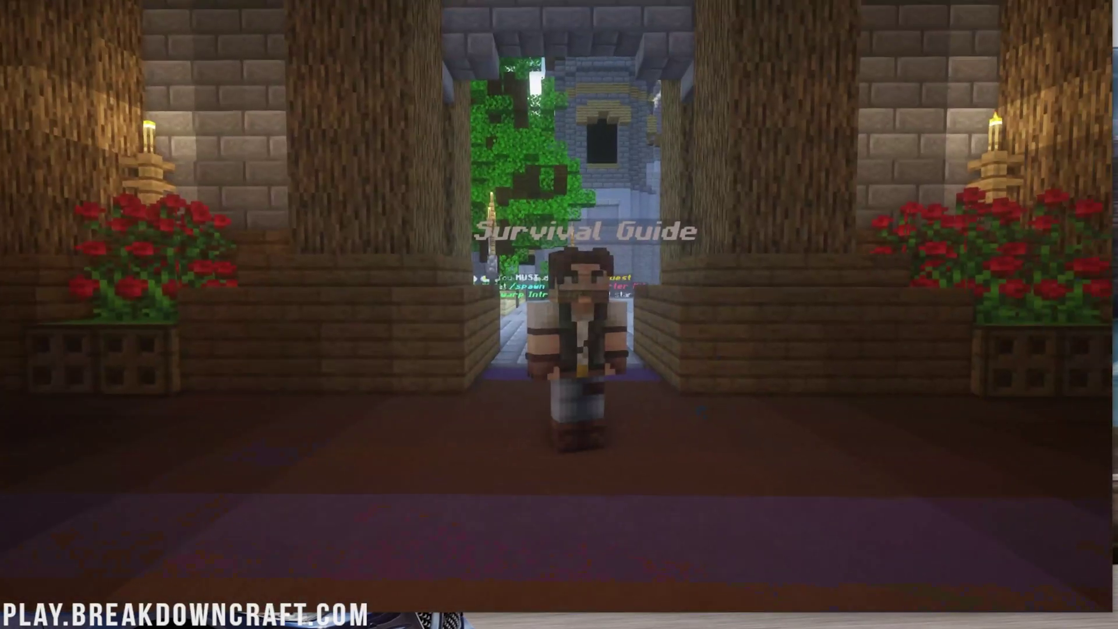
key("Escape")
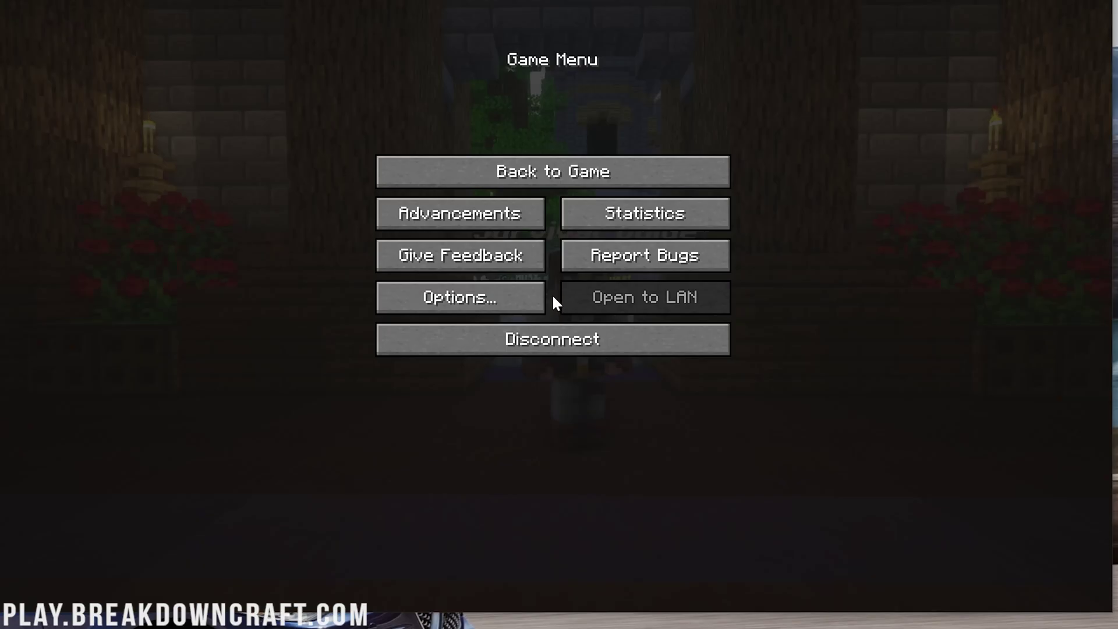
Choose continuum-2.0.4.zip in Video Settings' Shaders list, apply it, and return to the game.
left_click(499, 298)
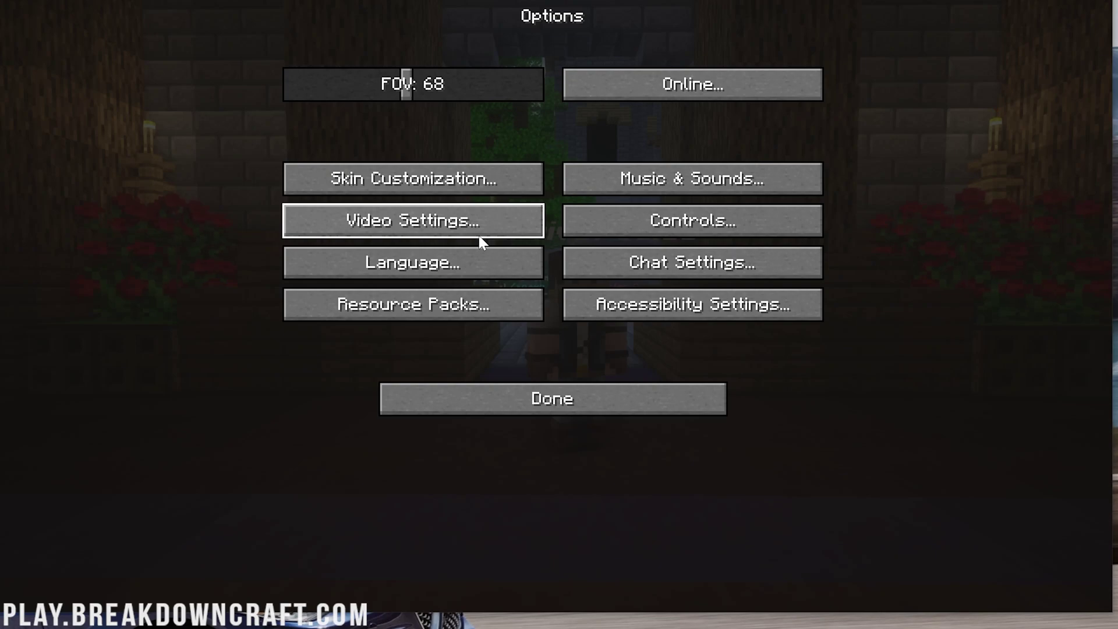
left_click(548, 404)
left_click(474, 303)
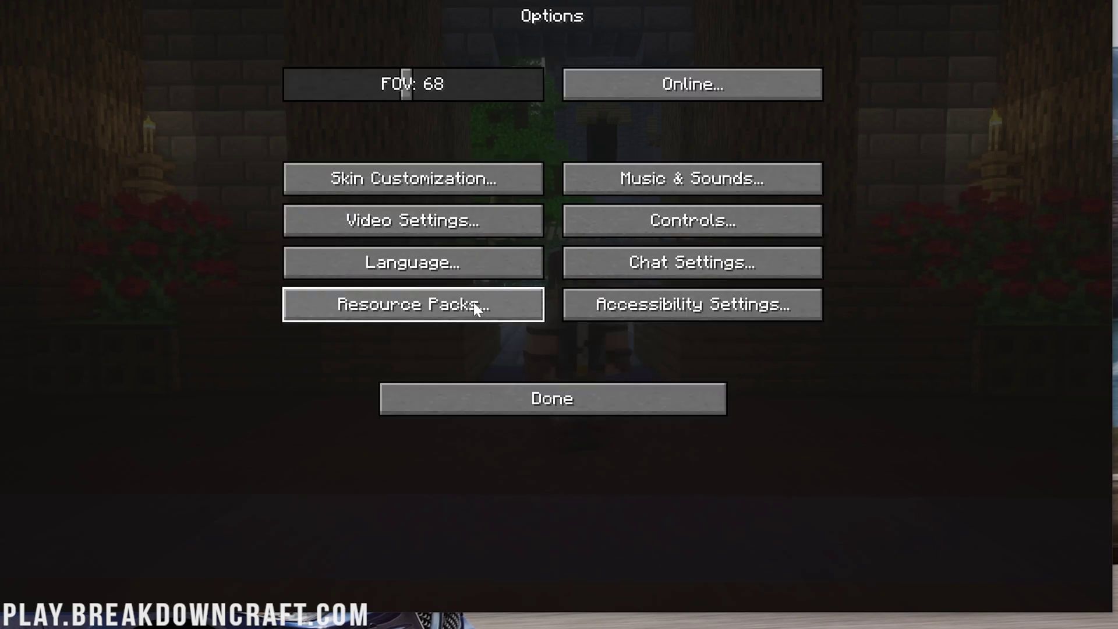
left_click(430, 216)
left_click(438, 301)
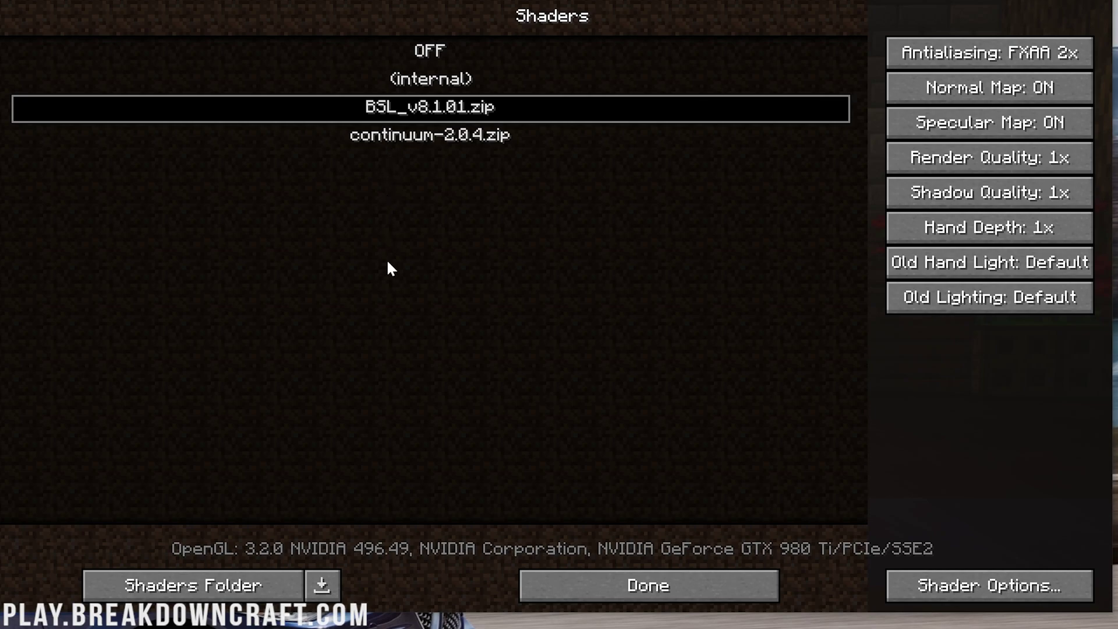
key("Down")
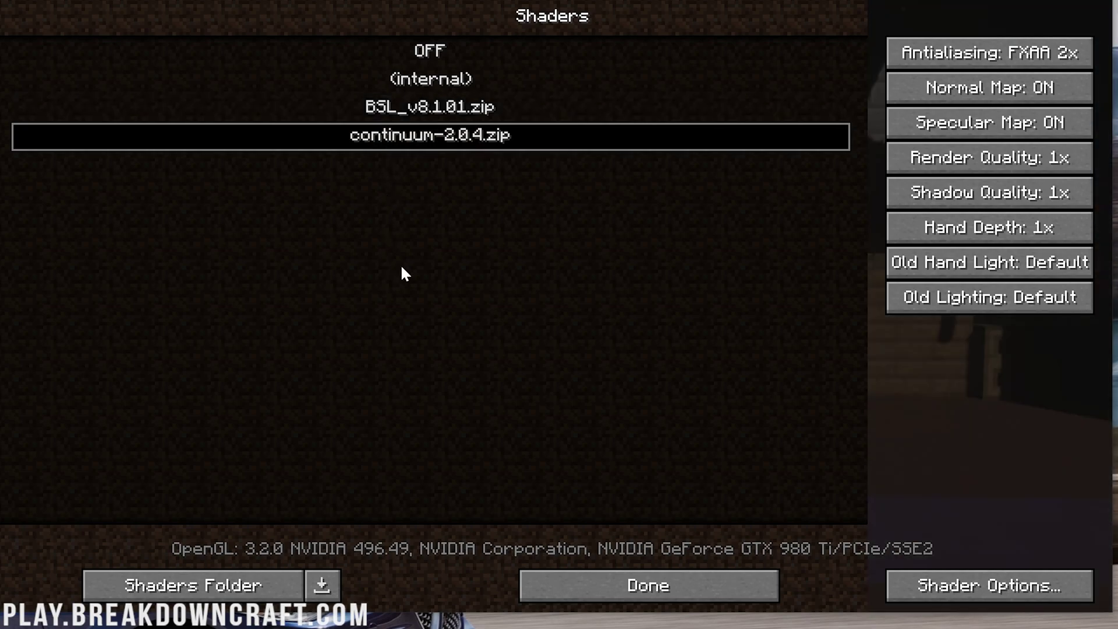
left_click(666, 592)
left_click(600, 414)
key("Escape")
key("Escape")
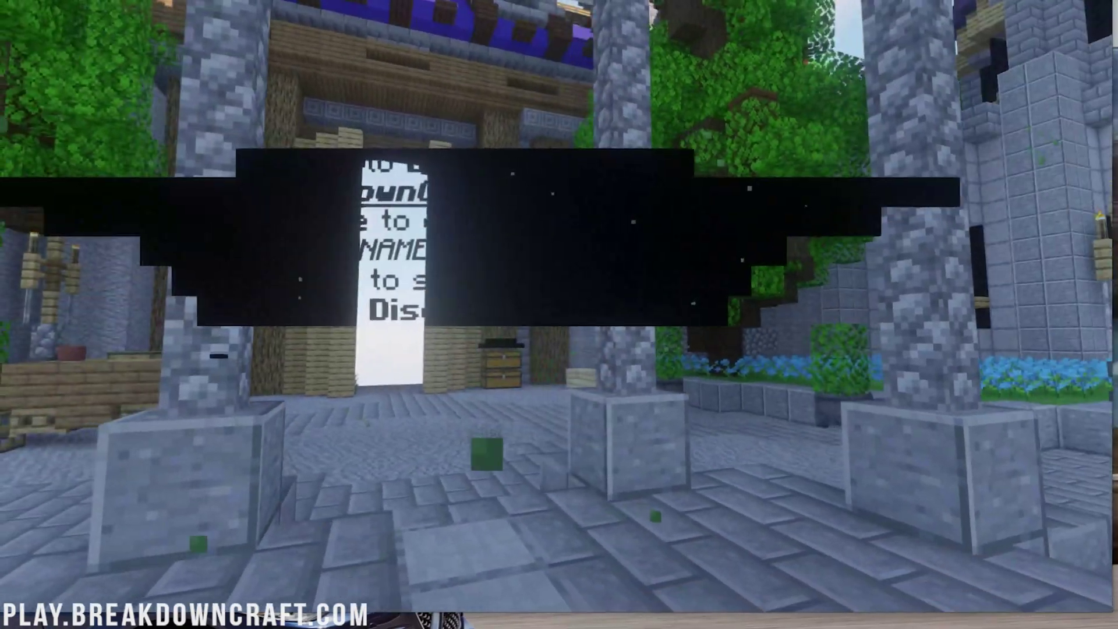
Pause and go into the Shaders list to switch back to BSL_v8.1.01.zip.
key("Escape")
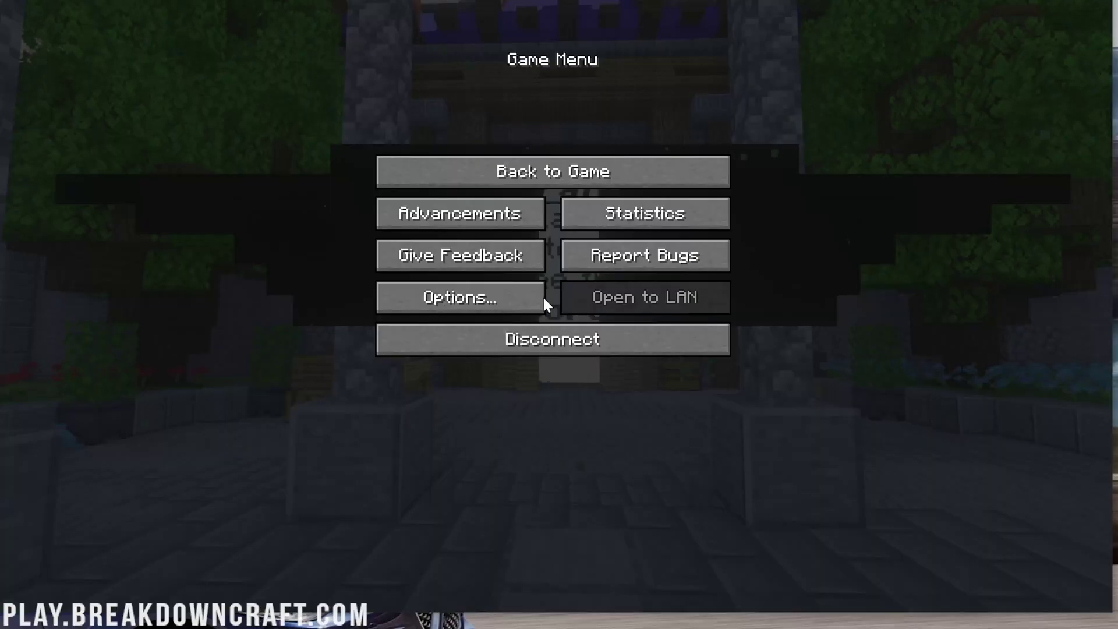
left_click(542, 295)
left_click(442, 227)
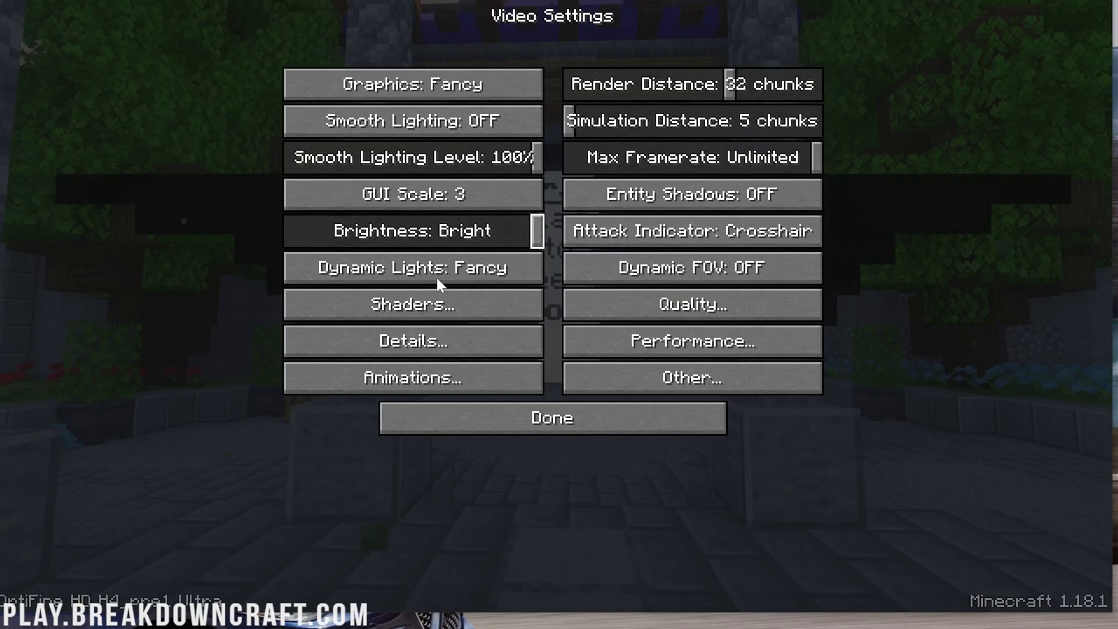
left_click(438, 316)
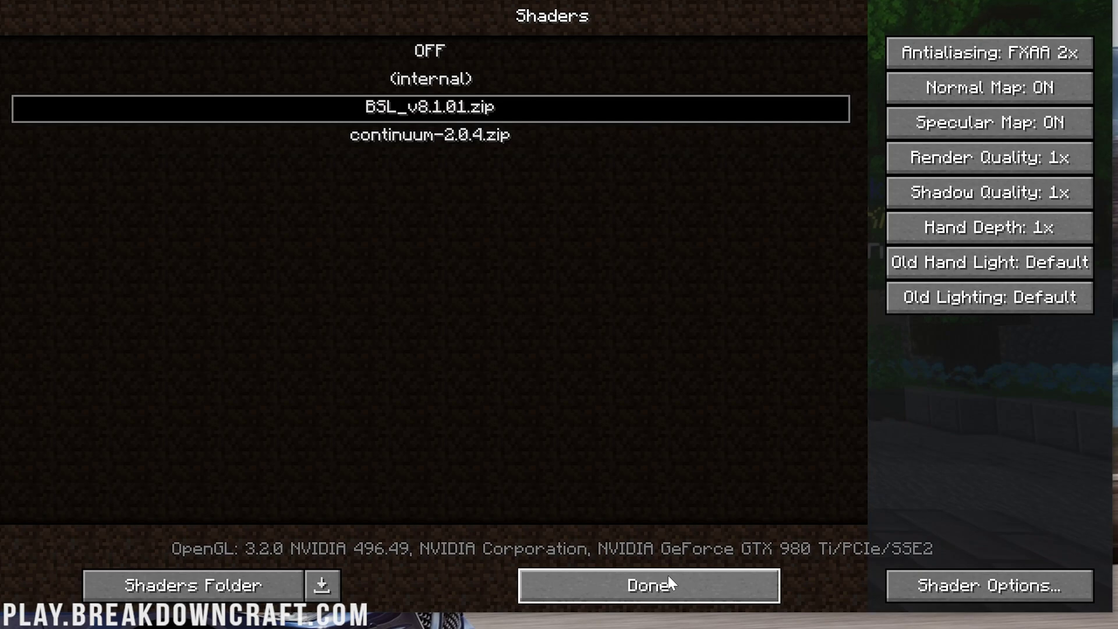
left_click(669, 575)
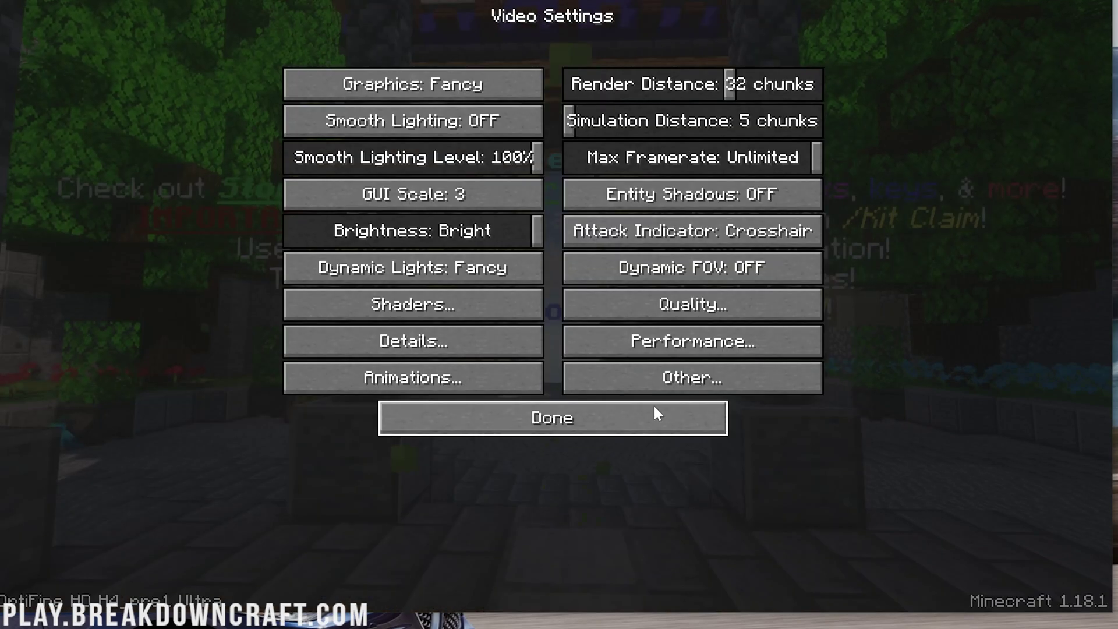